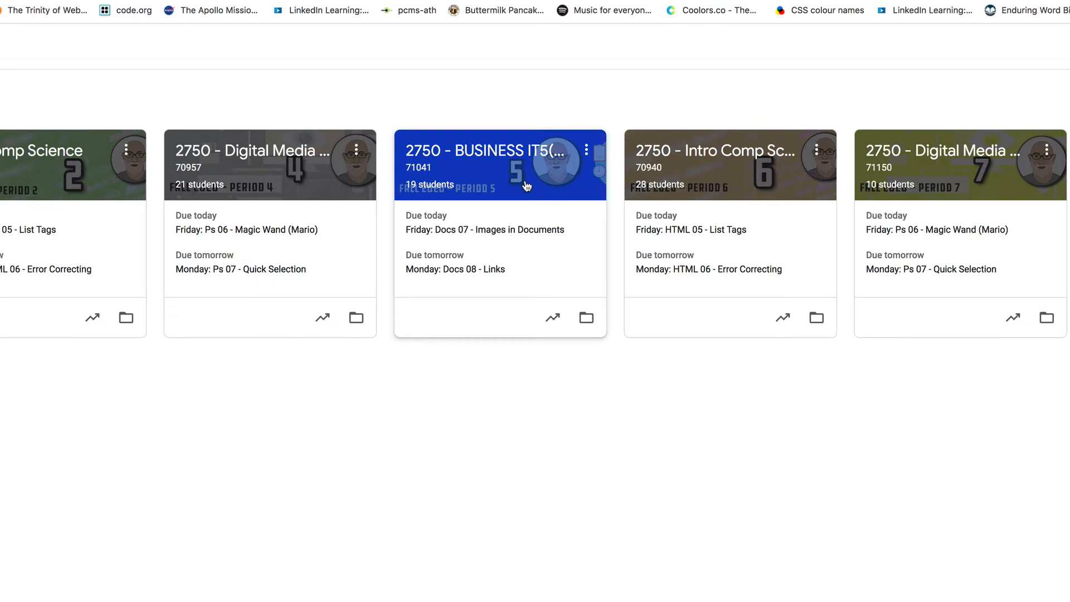
- Open the Monday: Docs 08 - Links assignment in the period 5 BUSINESS IT5(A) class and view its 08_links-guide.pdf instructions
click(527, 185)
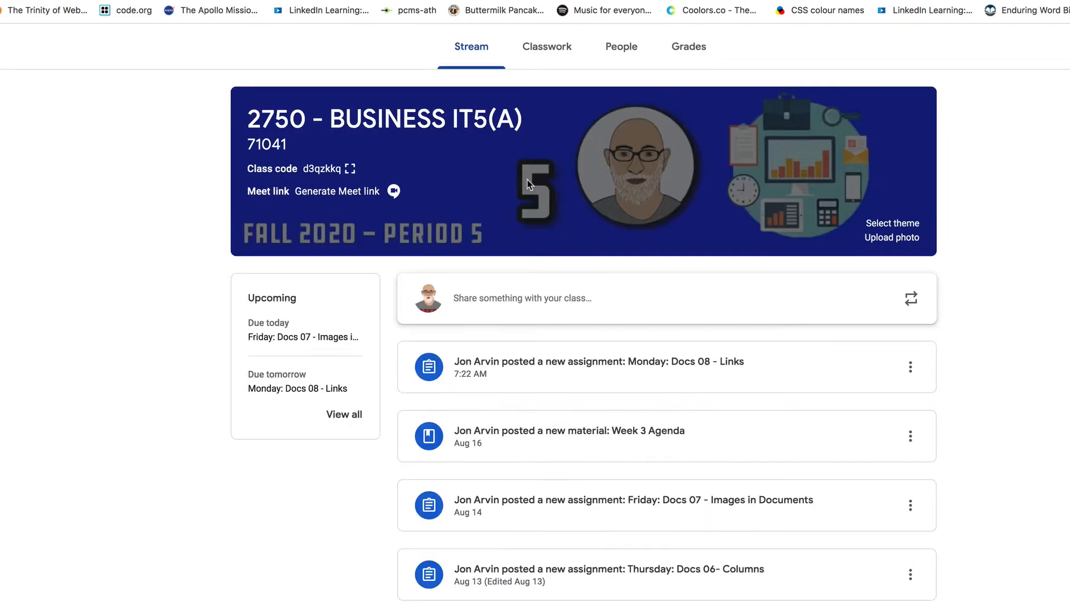
click(554, 53)
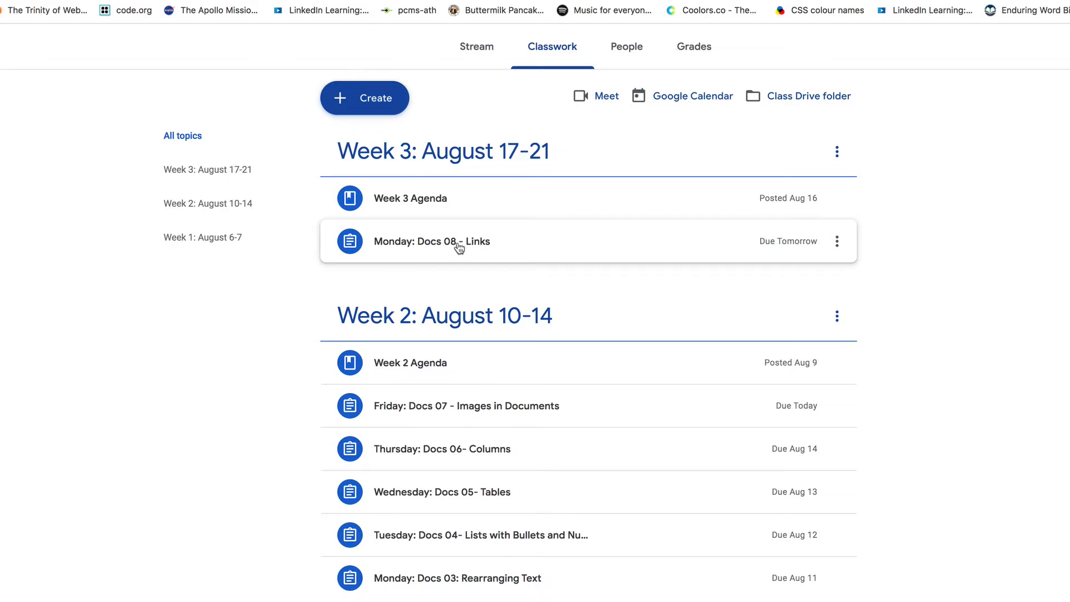
click(435, 244)
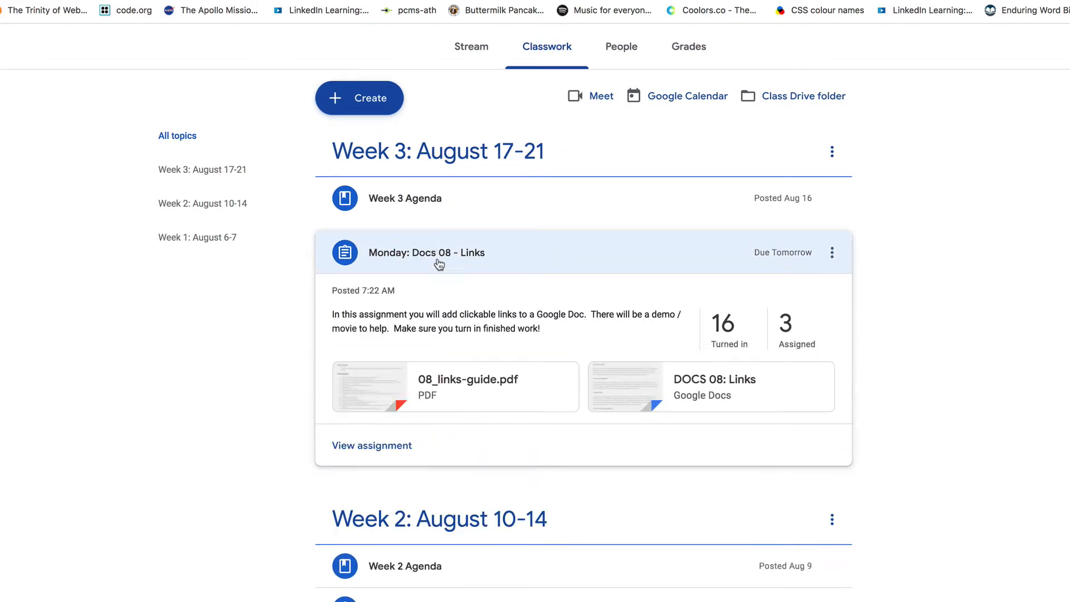
click(467, 397)
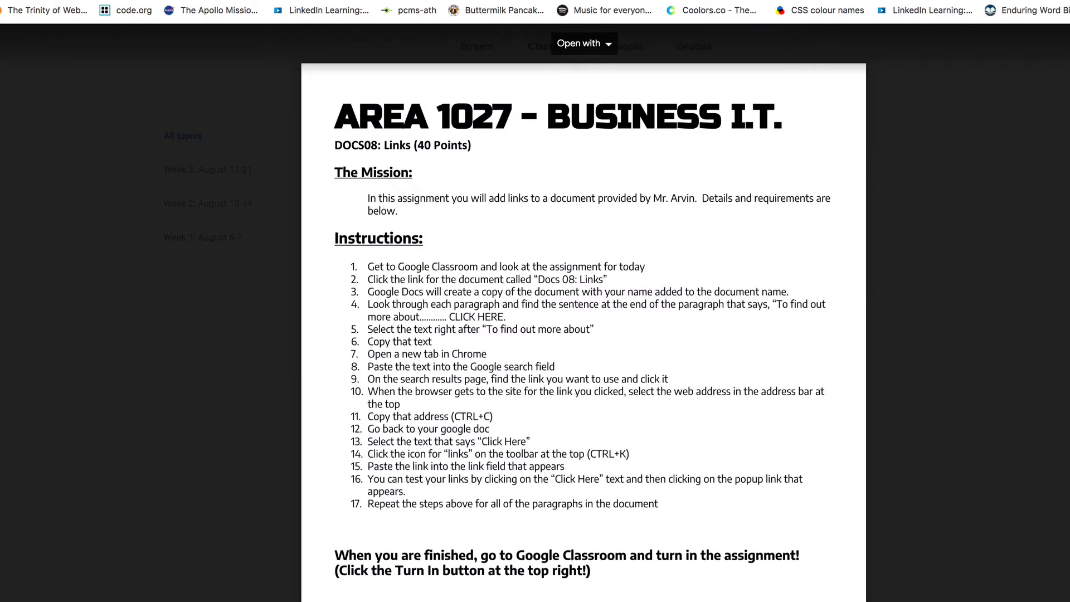
key(Escape)
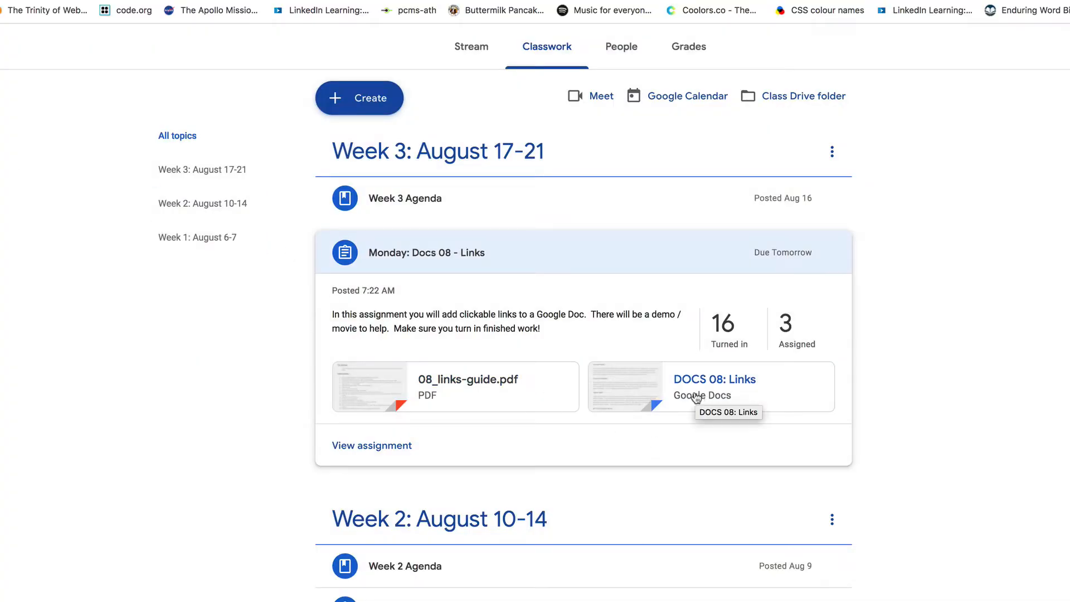
- Open the assignment's DOCS 08: Links document, make a copy named Copy of DOCS 08: Links in the docs folder, and close the original
click(634, 386)
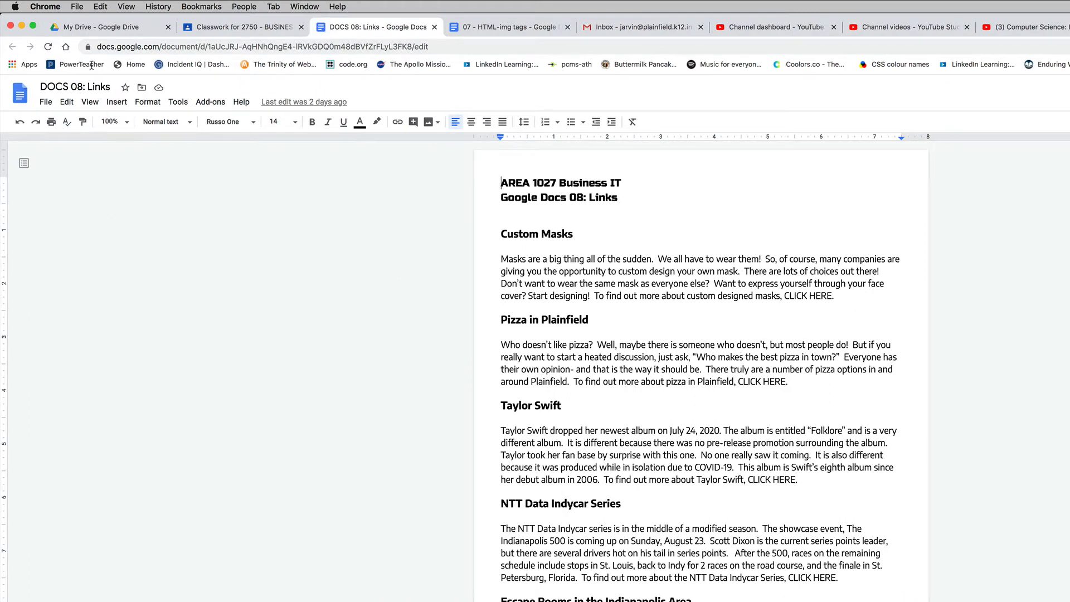
click(45, 102)
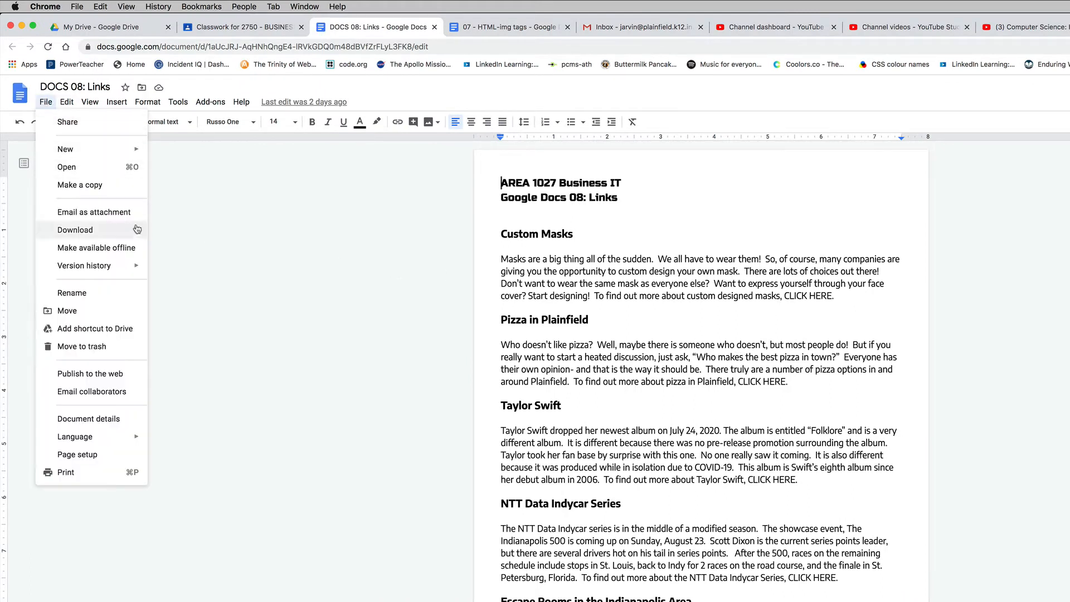
click(96, 185)
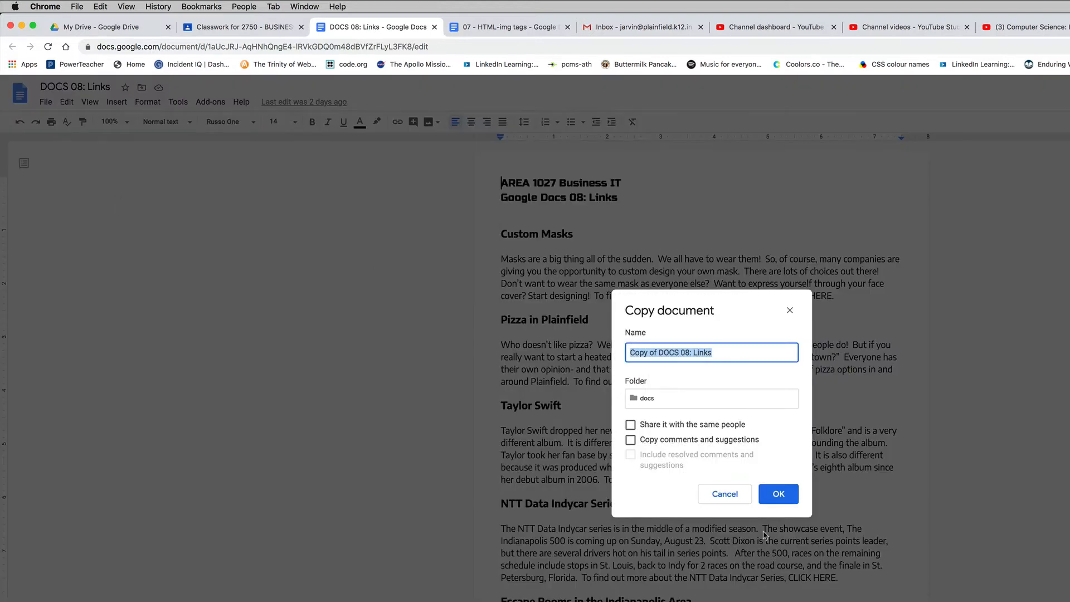
click(777, 494)
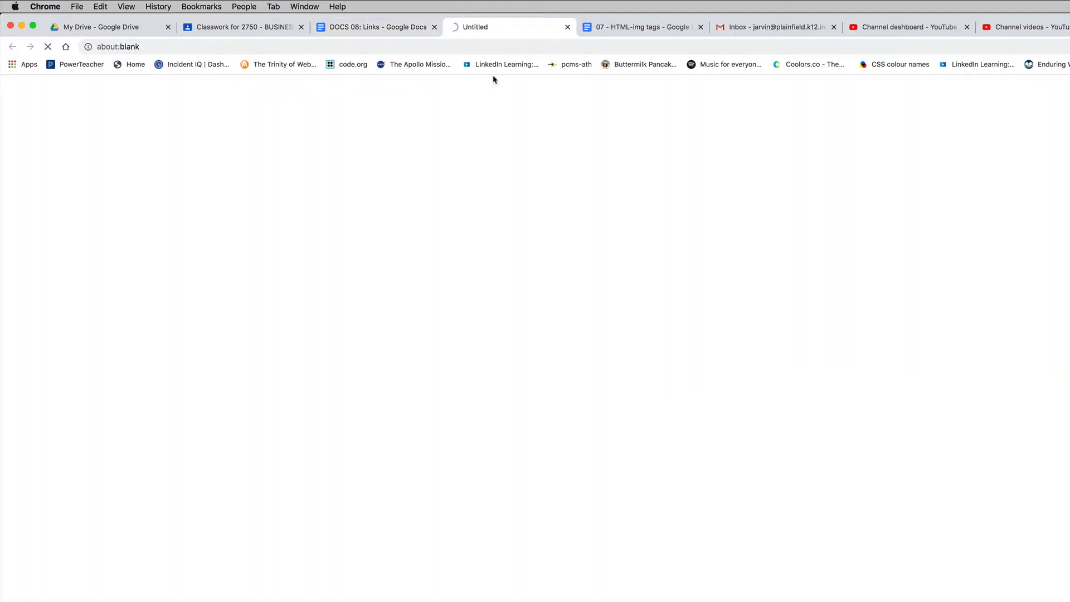
click(434, 27)
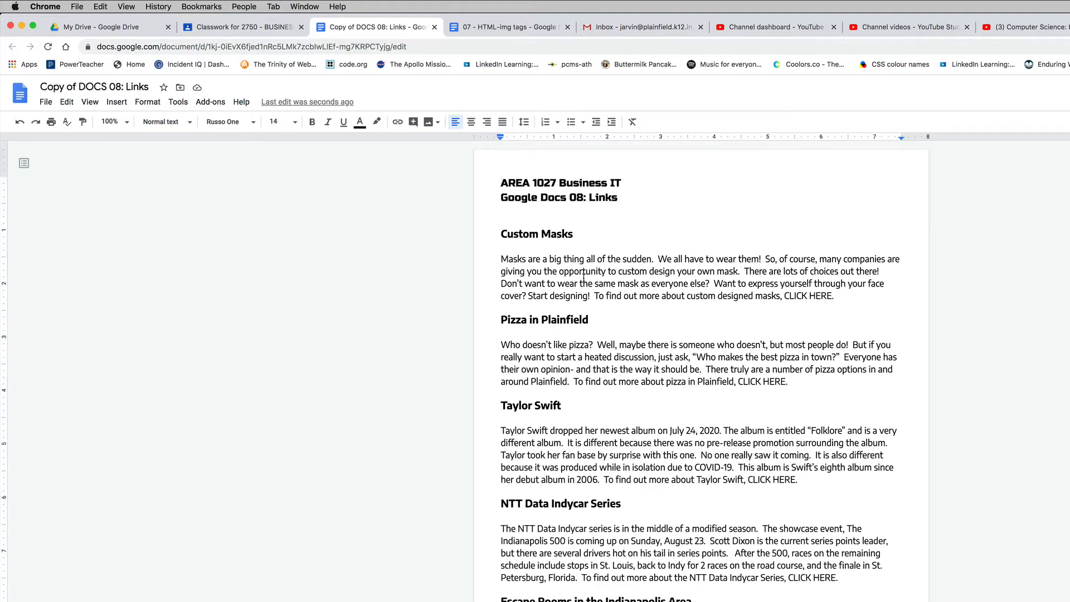
- Read through the Custom Masks heading and paragraph up to its closing "To find out more about" sentence
drag(504, 236, 562, 236)
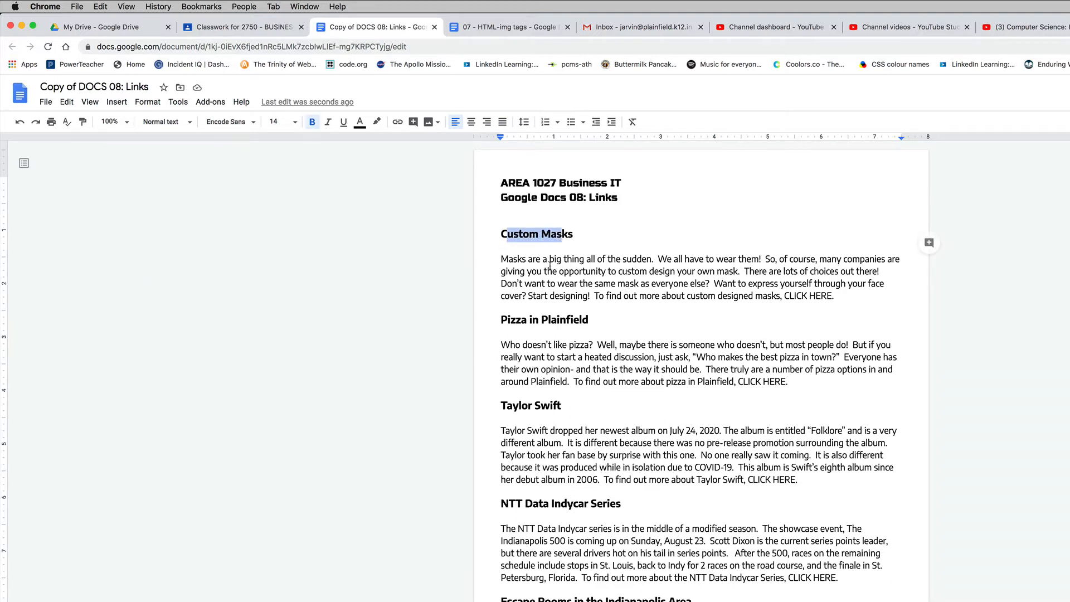
drag(526, 262, 631, 272)
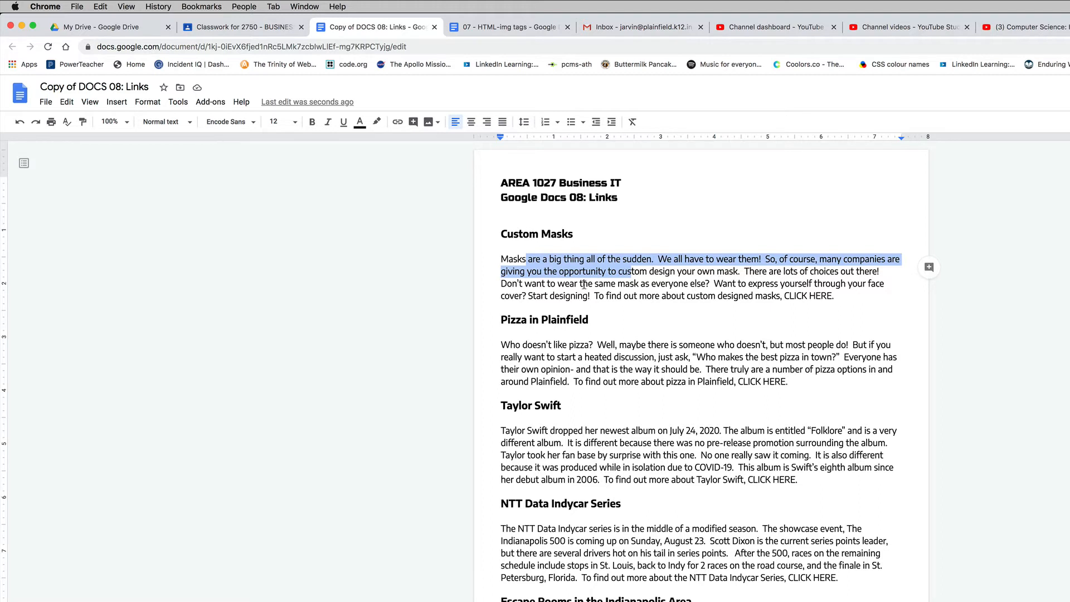
drag(594, 283, 669, 285)
drag(742, 284, 798, 284)
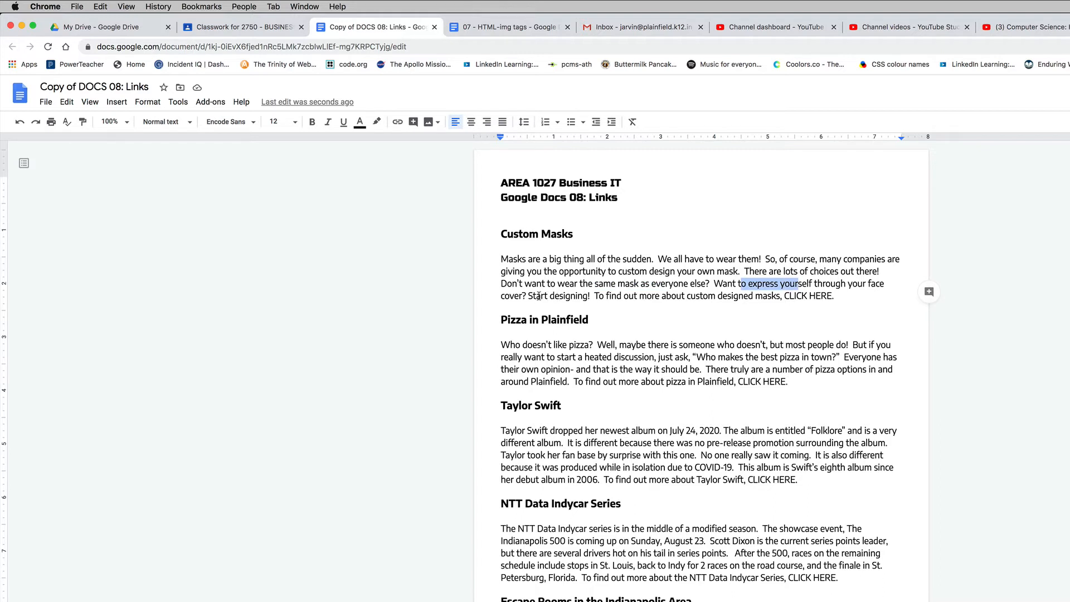
drag(537, 296, 578, 296)
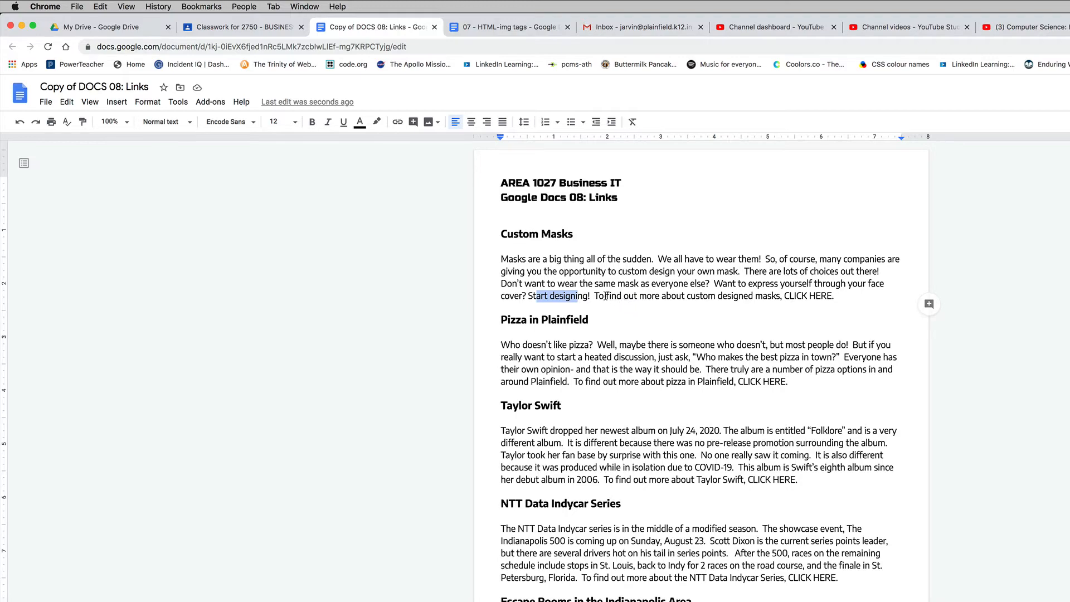
drag(594, 295, 684, 296)
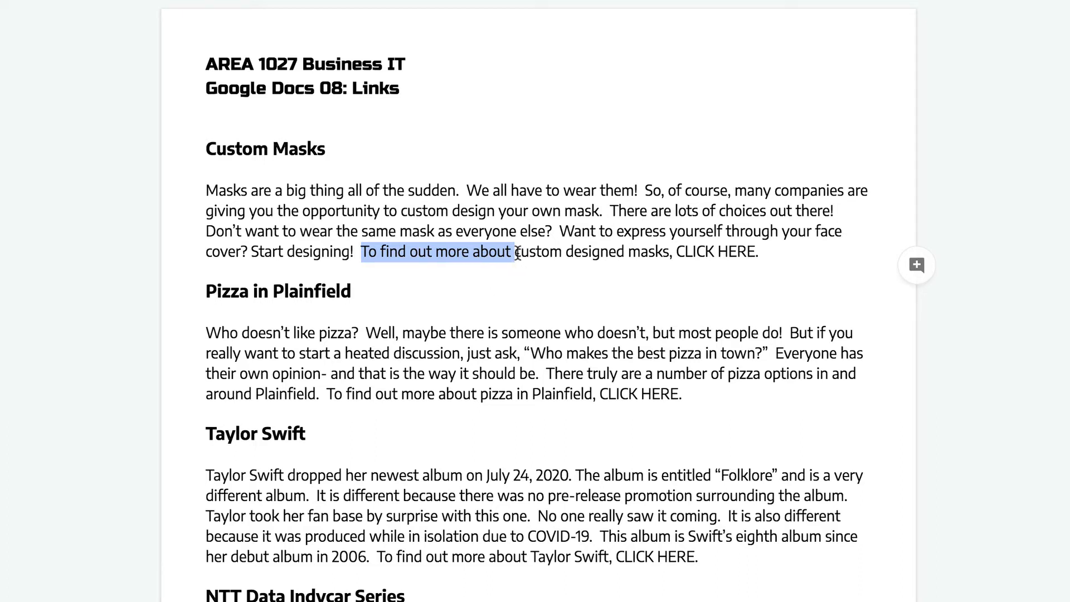
- Open a new browser tab and copy the phrase "custom designed masks" from the end of the document's Custom Masks paragraph
drag(516, 256, 668, 256)
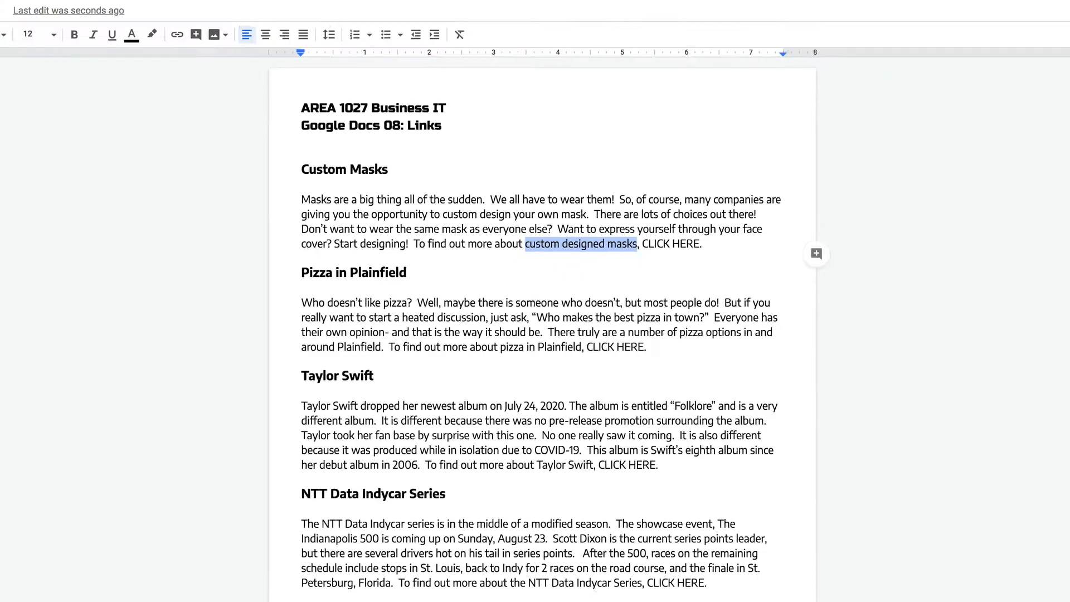
click(882, 22)
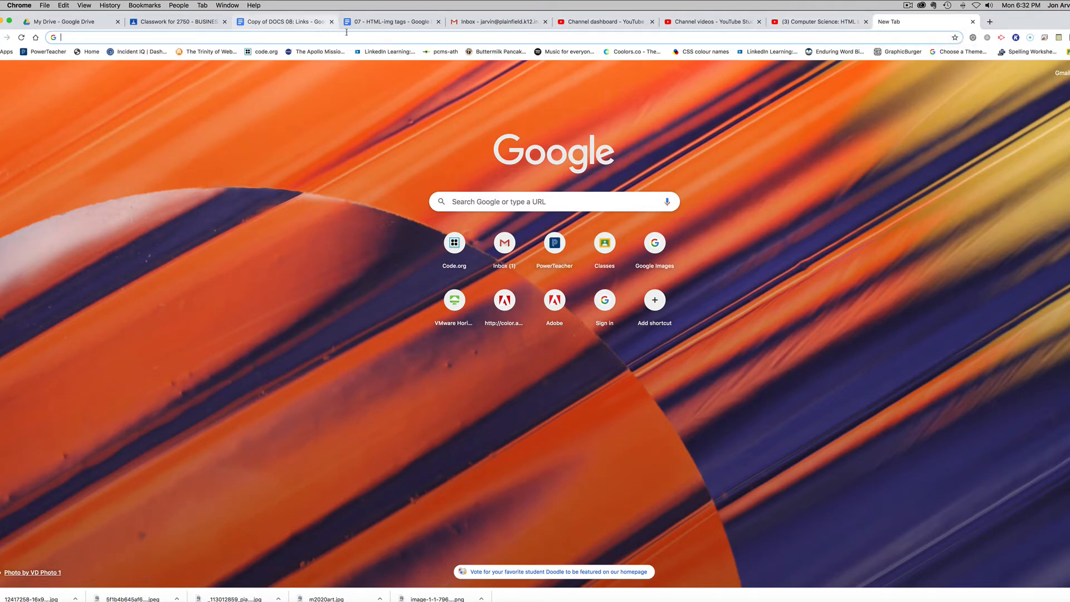
click(289, 21)
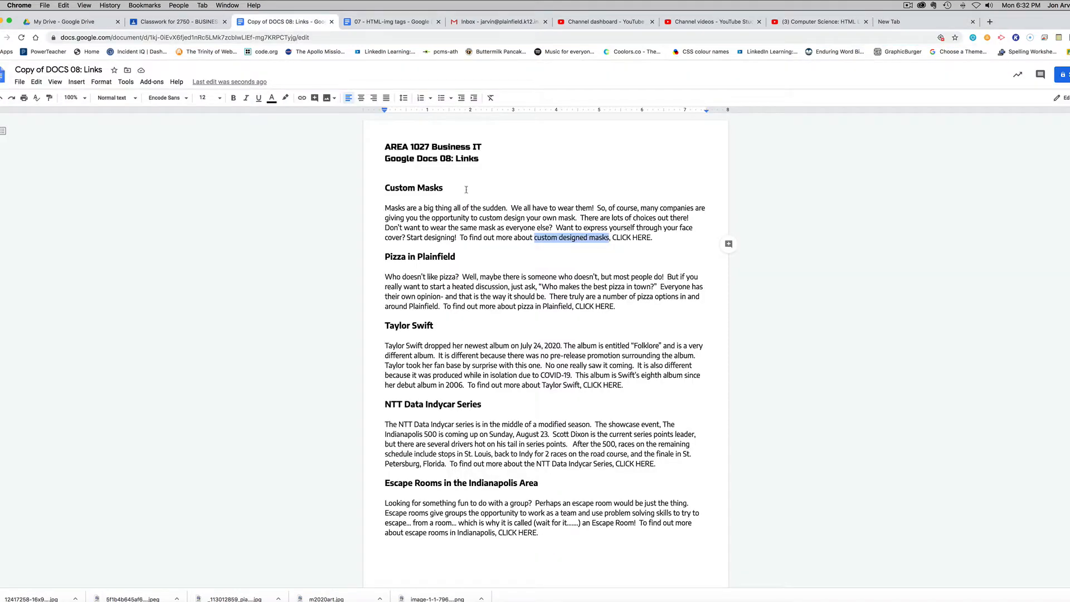
click(567, 239)
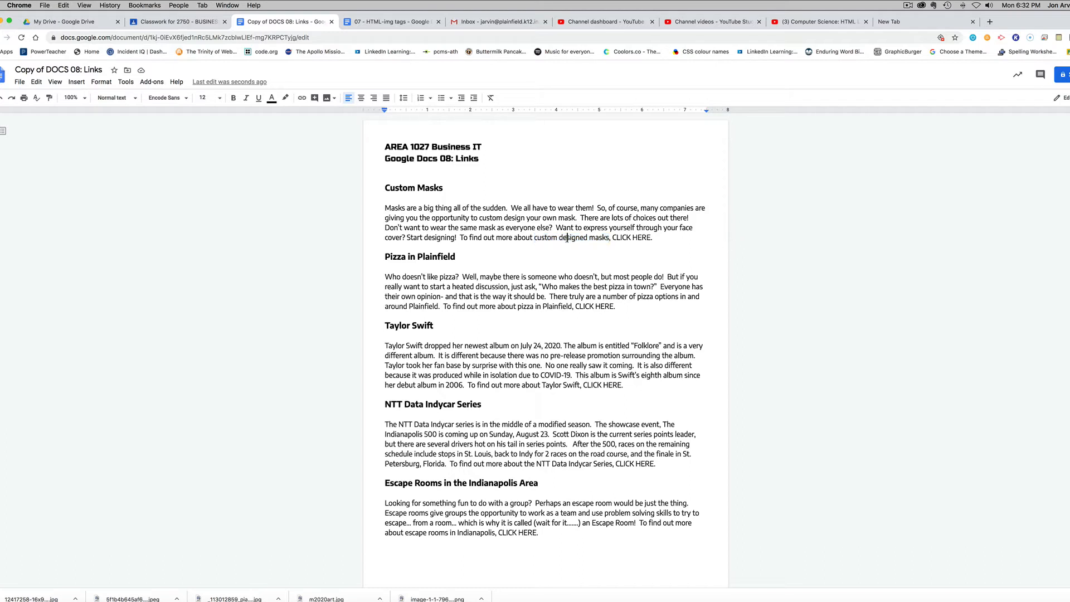
drag(535, 237, 609, 241)
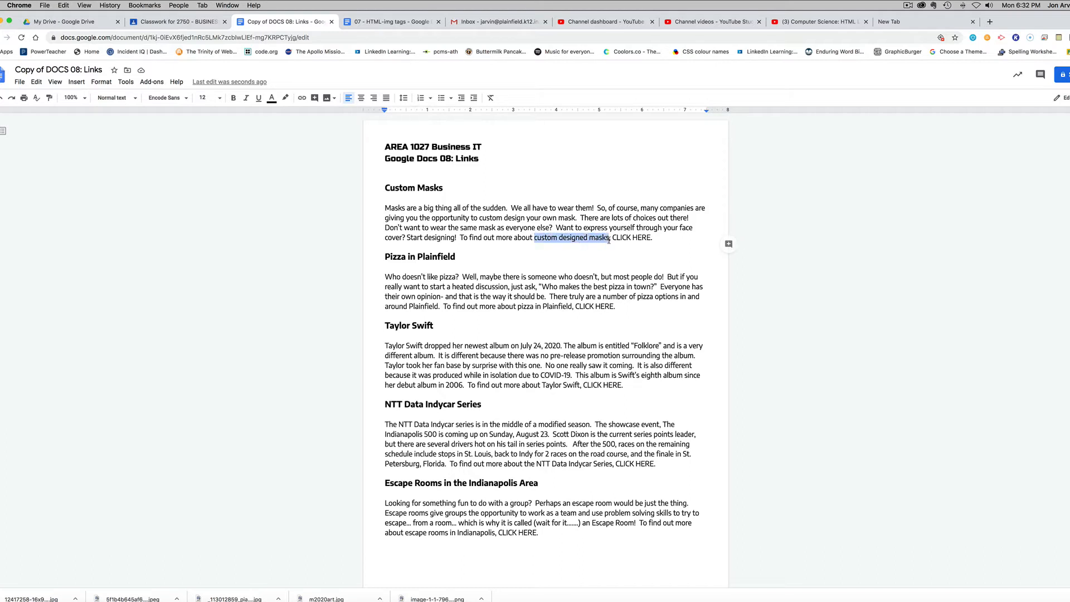
right_click(564, 238)
click(589, 263)
- Search Google for the copied phrase "custom designed masks" in the new browser tab
click(899, 25)
click(459, 202)
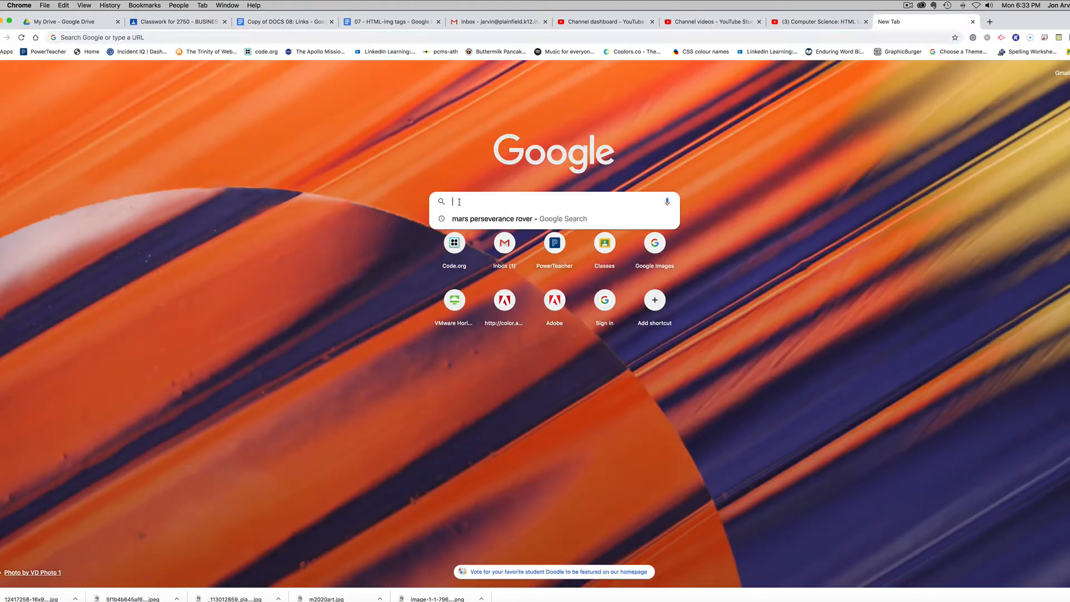
right_click(459, 202)
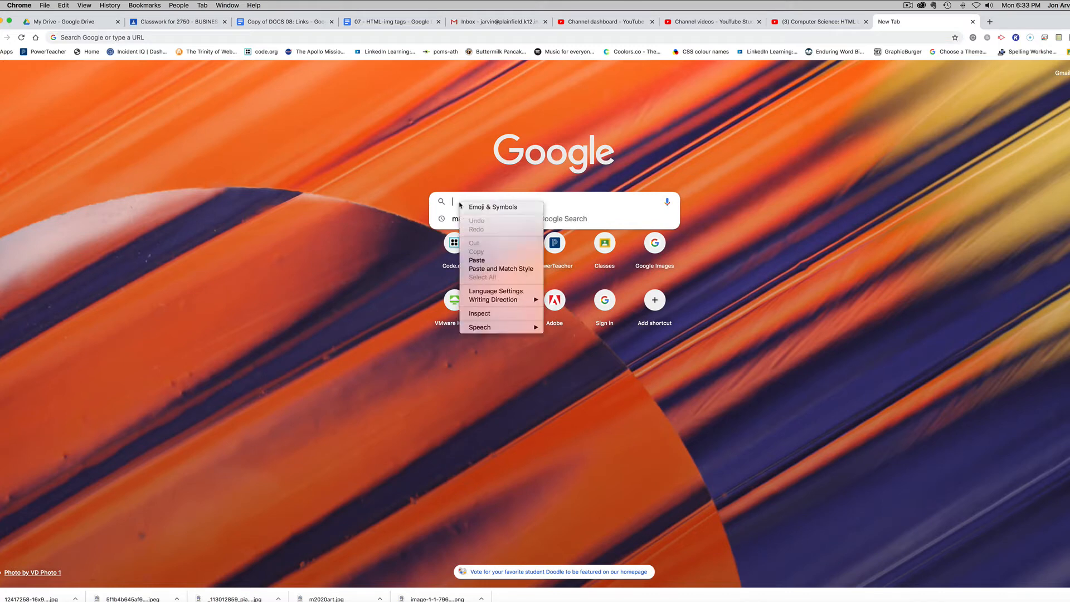
click(491, 261)
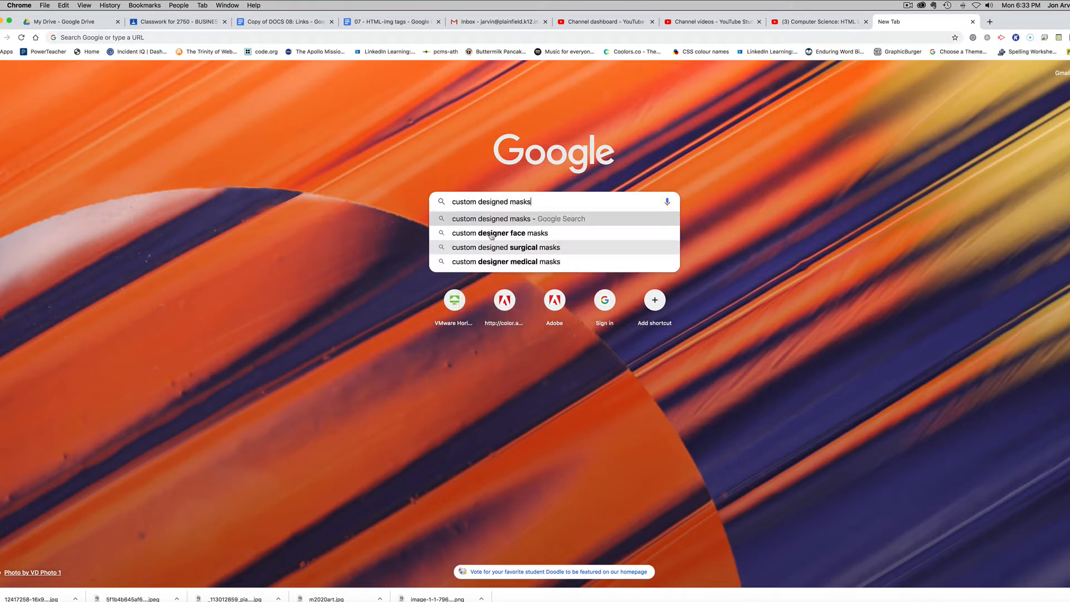
key(Return)
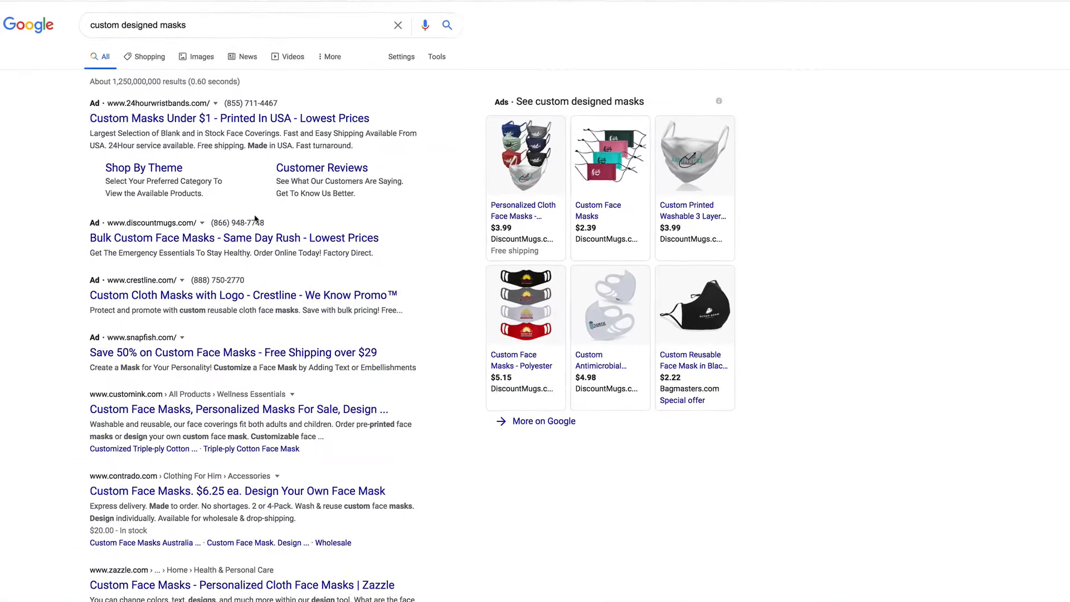
- Look through the search results and open the Vistaprint page "Custom Face Masks with Logo, Personalized Masks"
scroll(287, 333, down, 9)
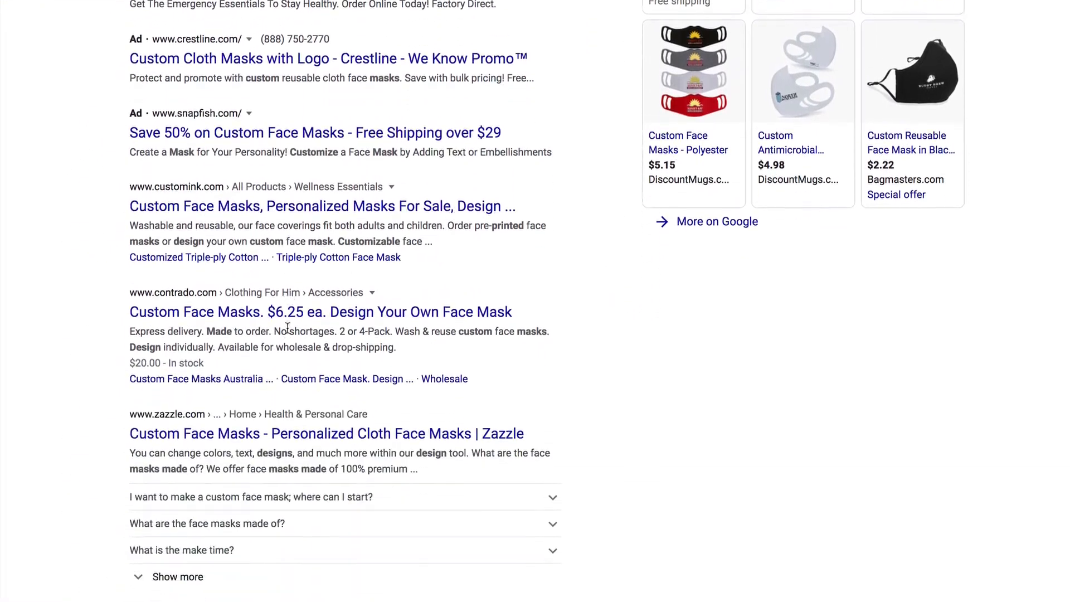
scroll(287, 334, down, 5)
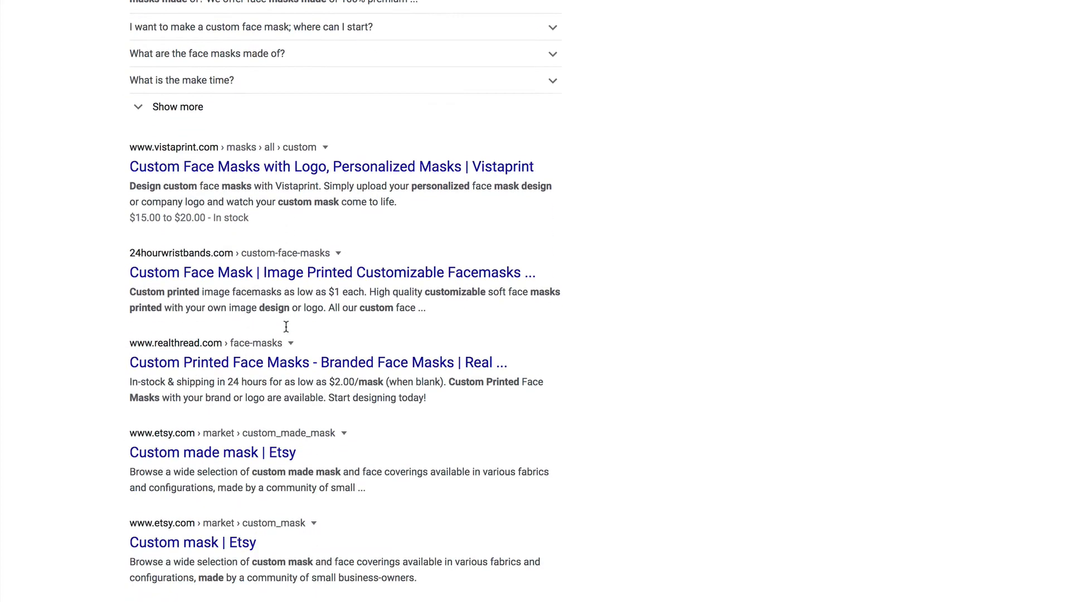
scroll(287, 330, up, 2)
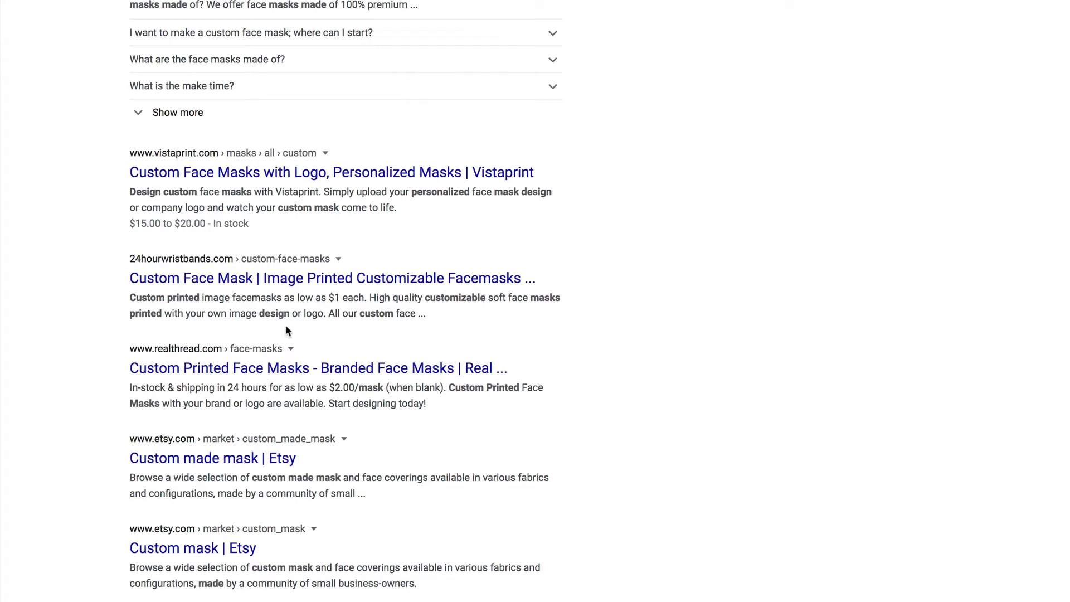
scroll(286, 330, down, 1)
scroll(287, 330, up, 1)
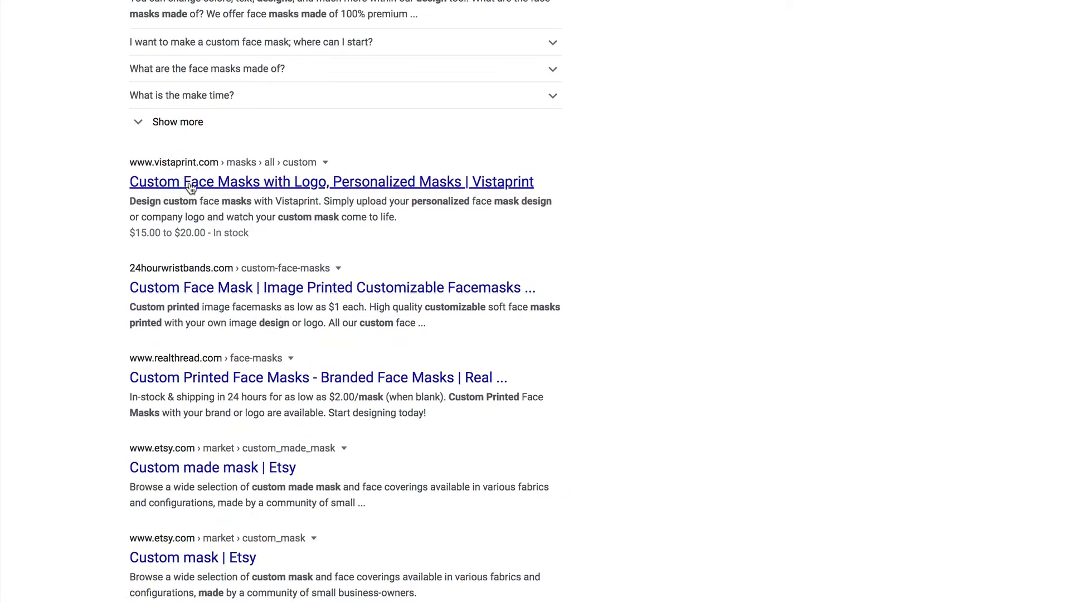
click(190, 182)
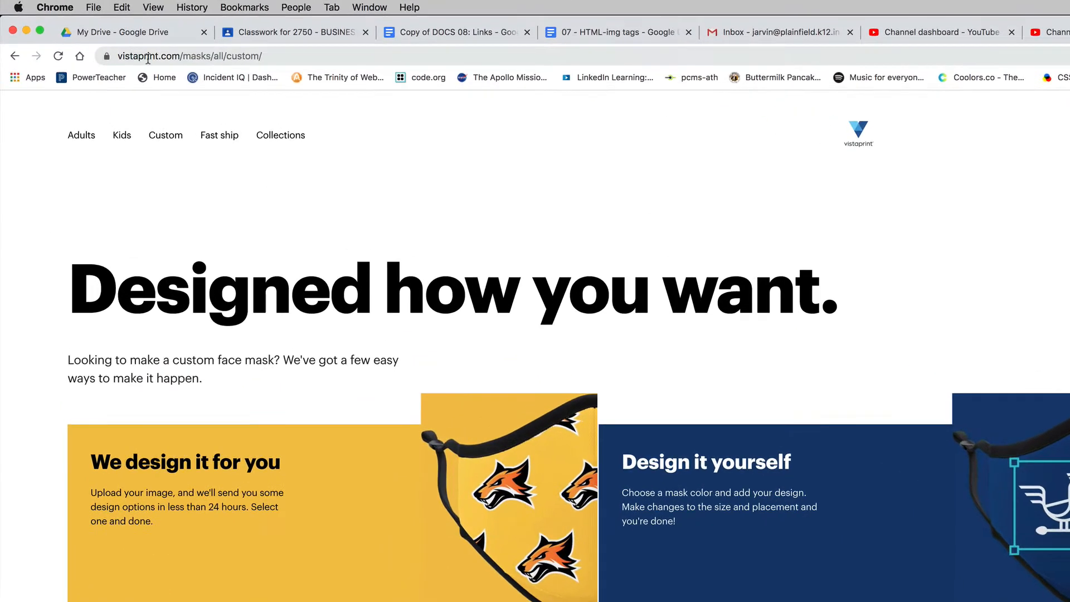
click(278, 56)
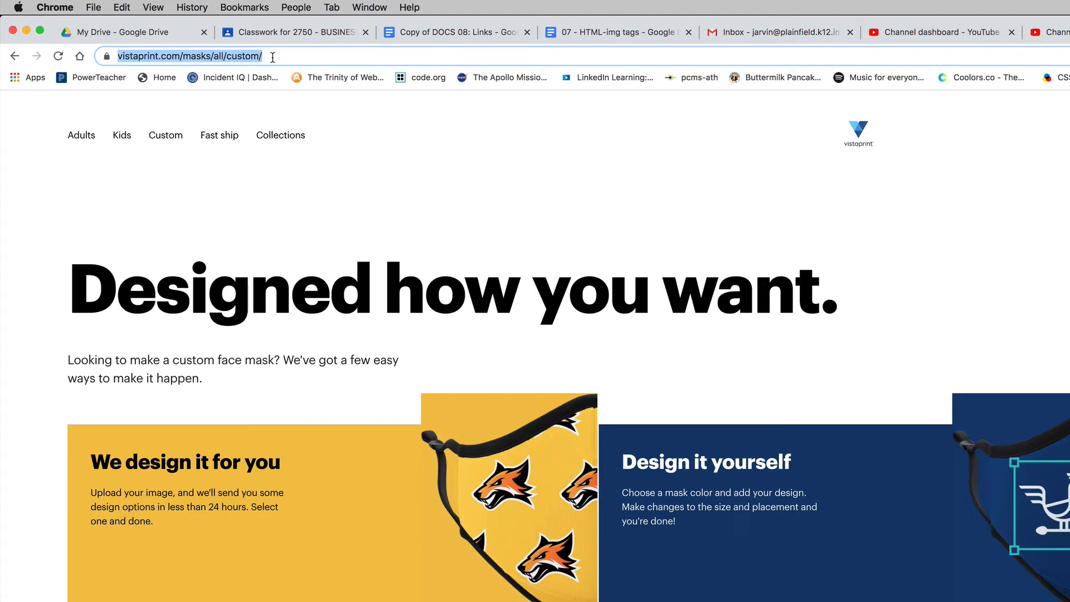
click(205, 57)
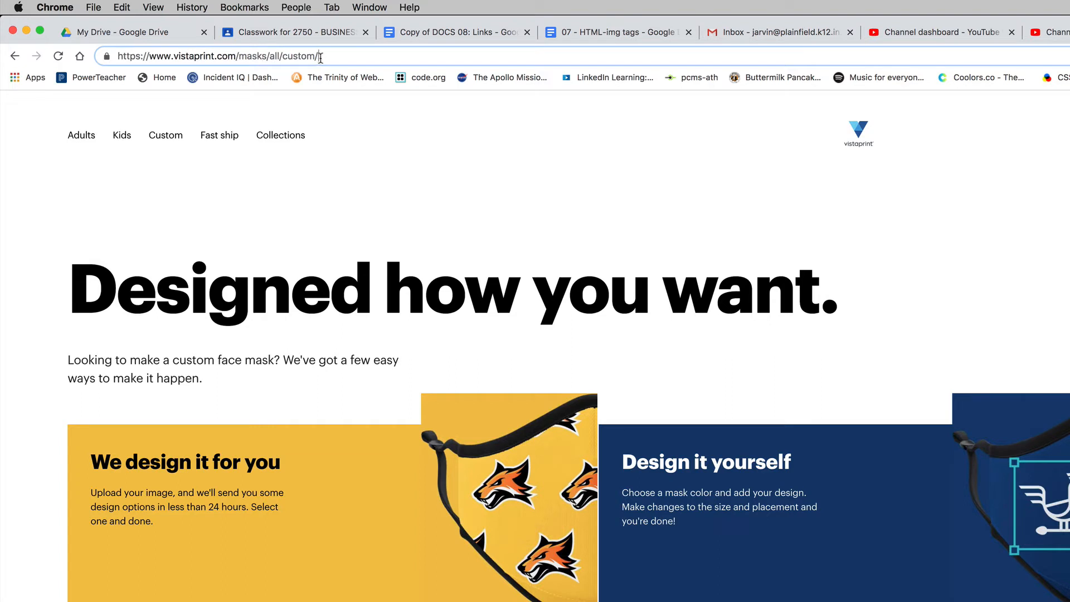
drag(329, 57, 118, 56)
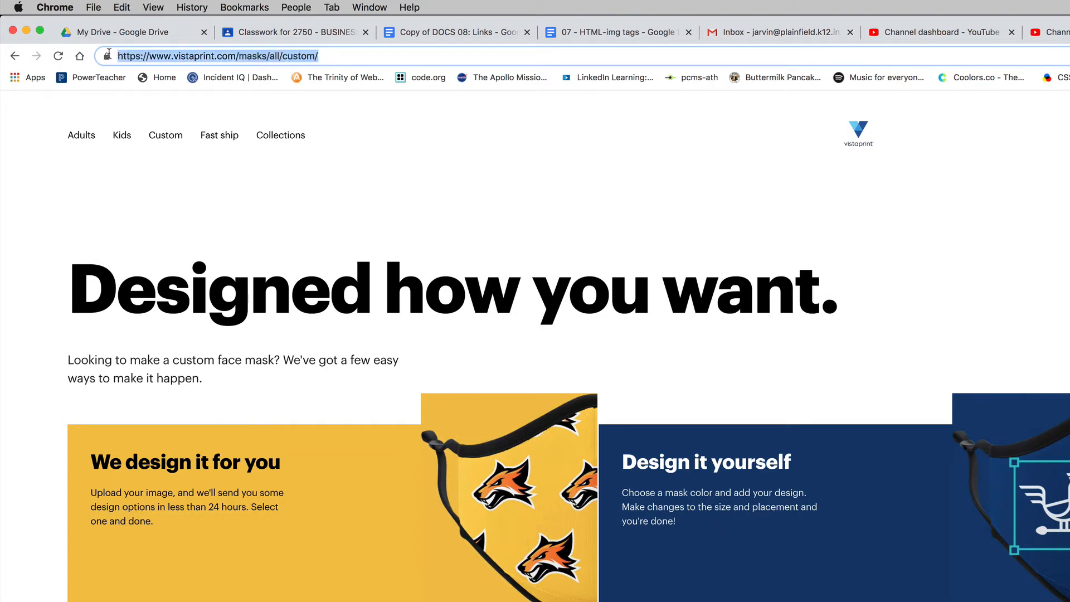
right_click(217, 61)
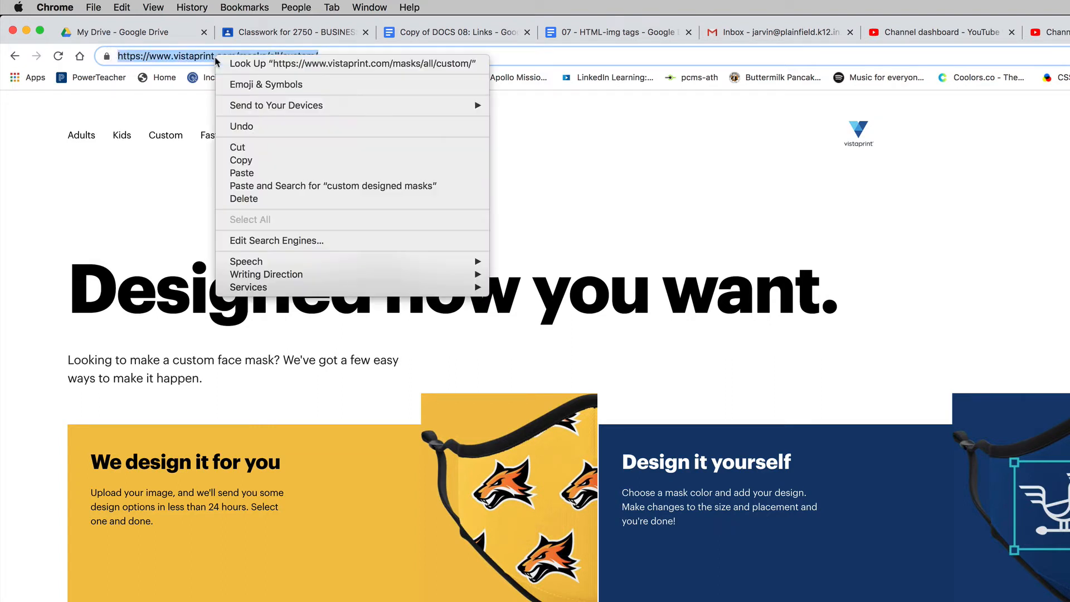
click(258, 161)
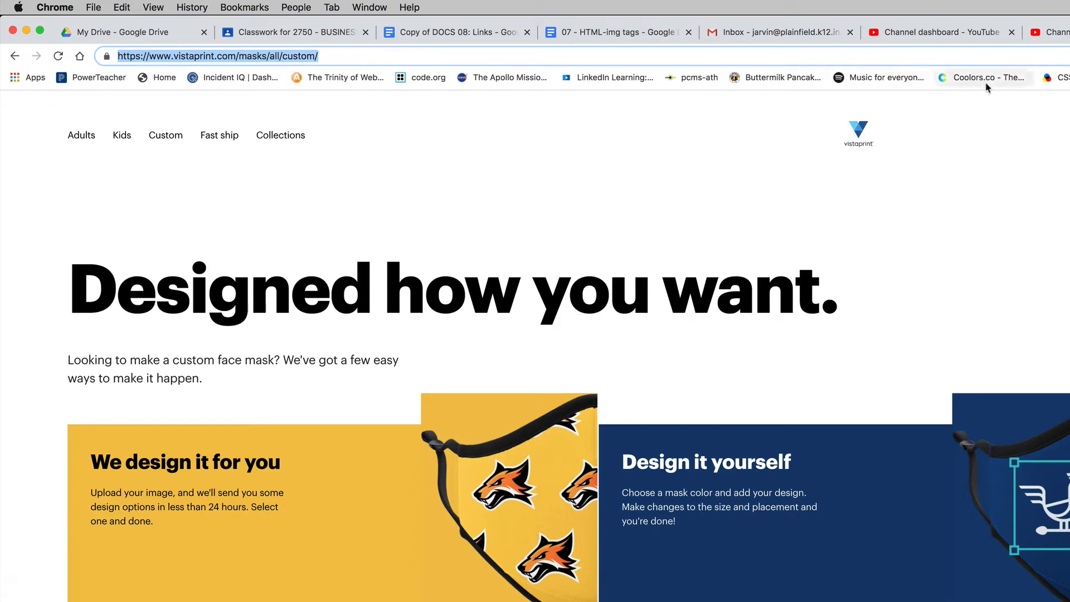
click(447, 33)
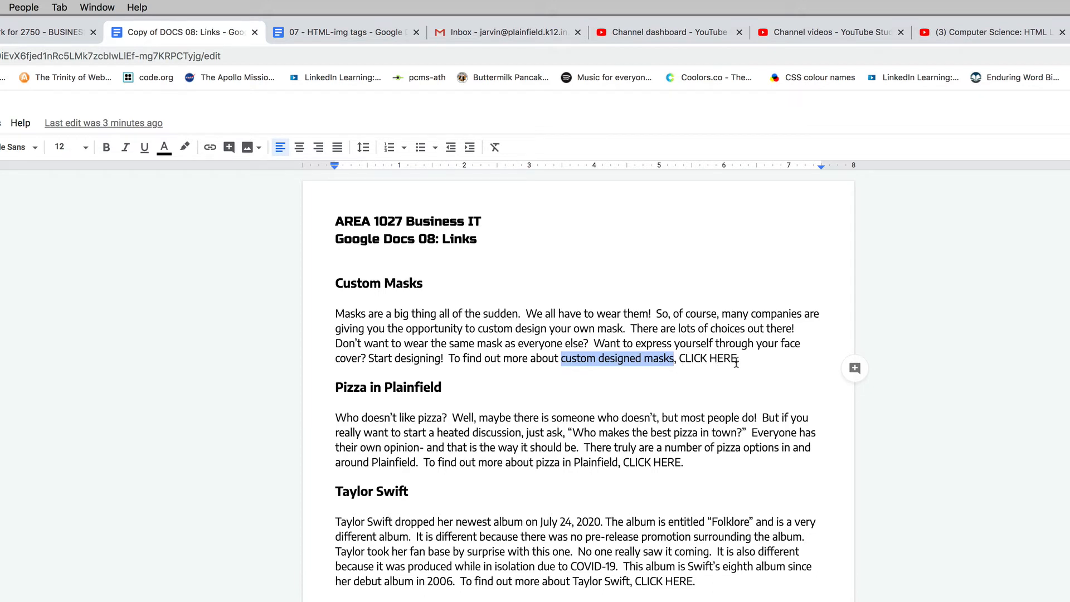
click(680, 359)
drag(680, 360, 736, 360)
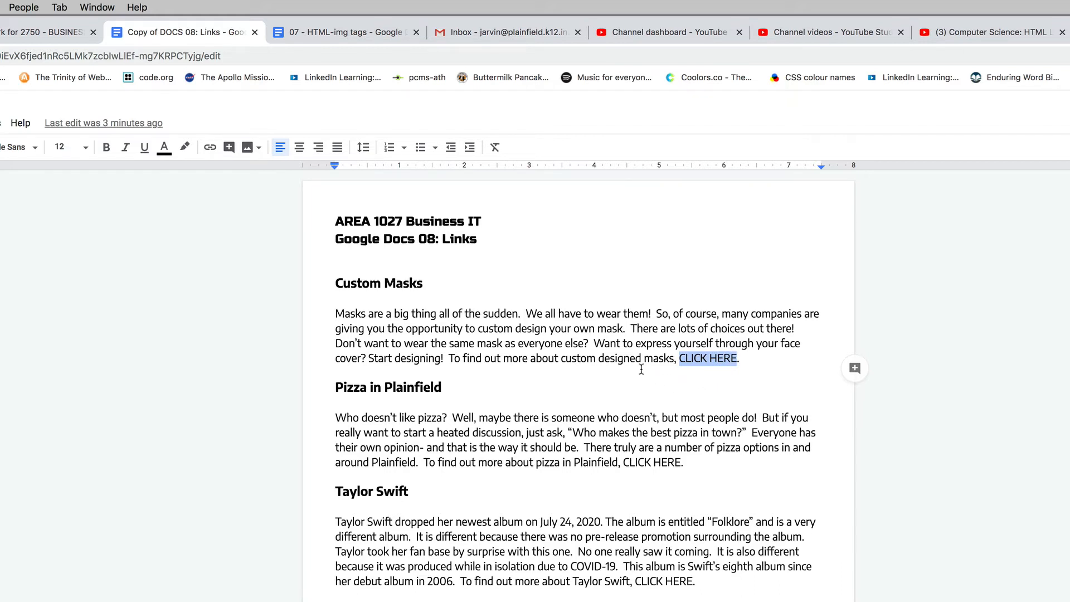
click(210, 148)
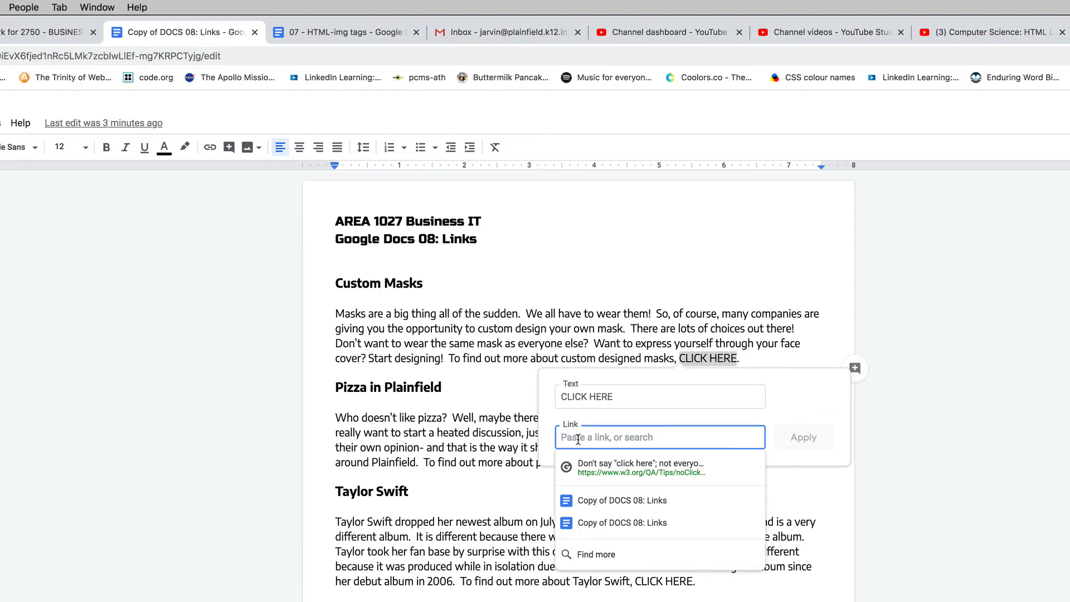
key(super+v)
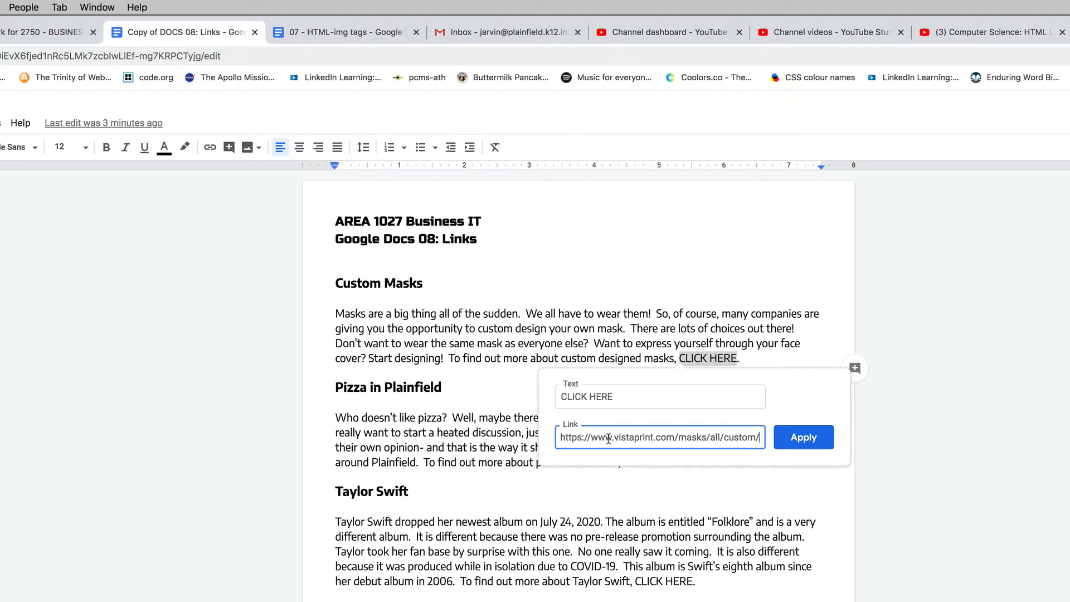
click(800, 437)
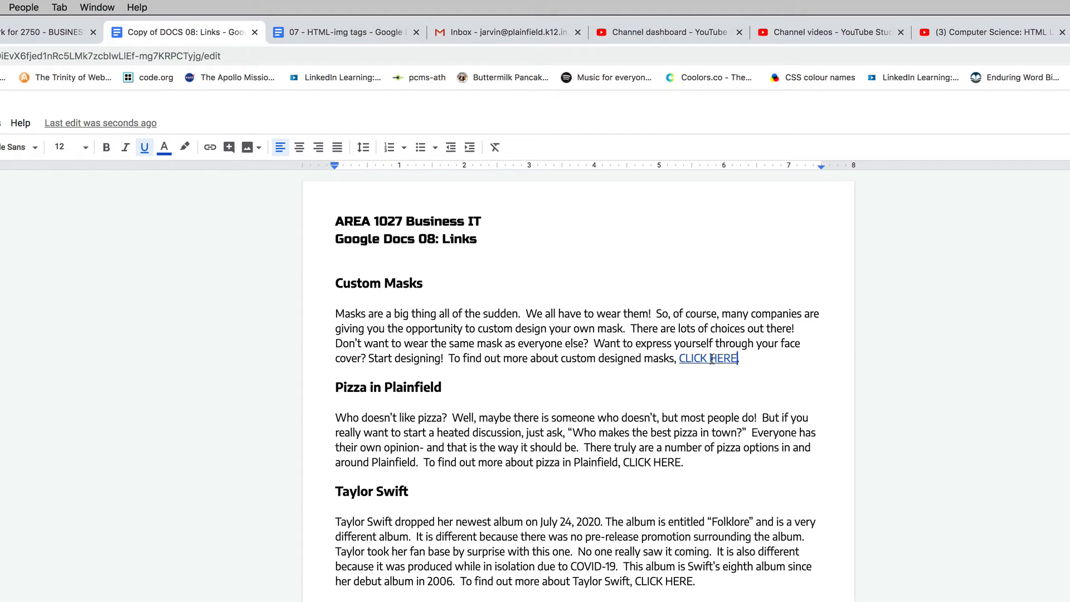
- Test the Custom Masks CLICK HERE link by opening its web page, and close that page again
click(696, 358)
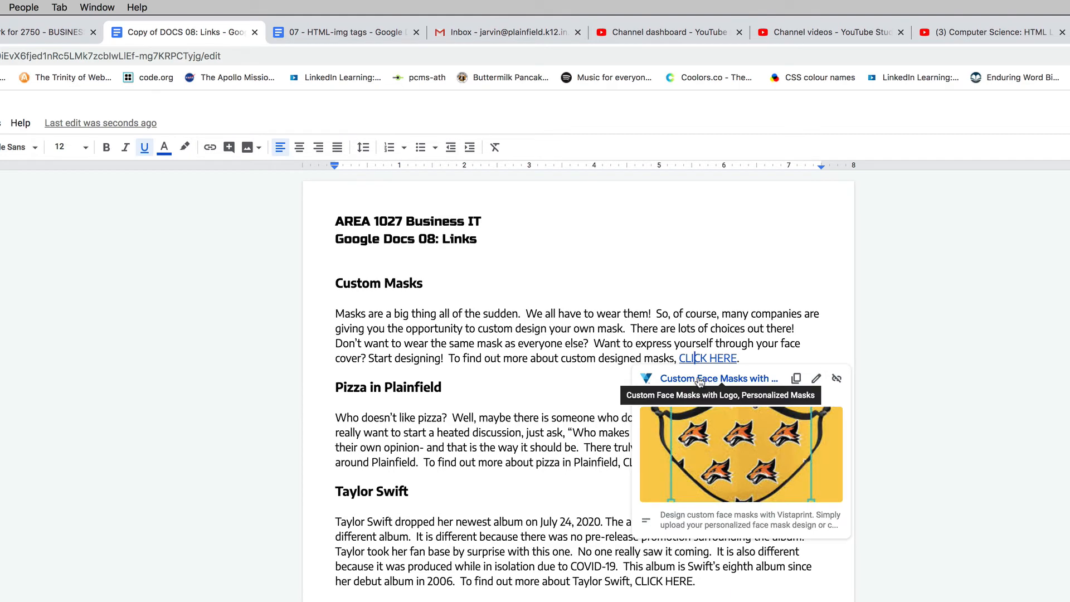
click(699, 380)
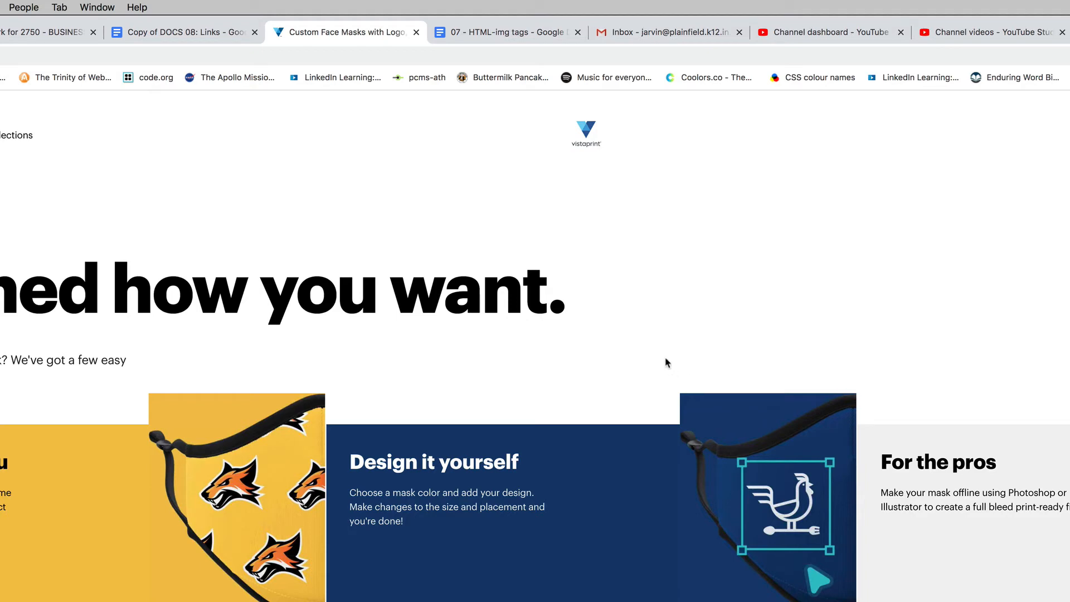
click(416, 32)
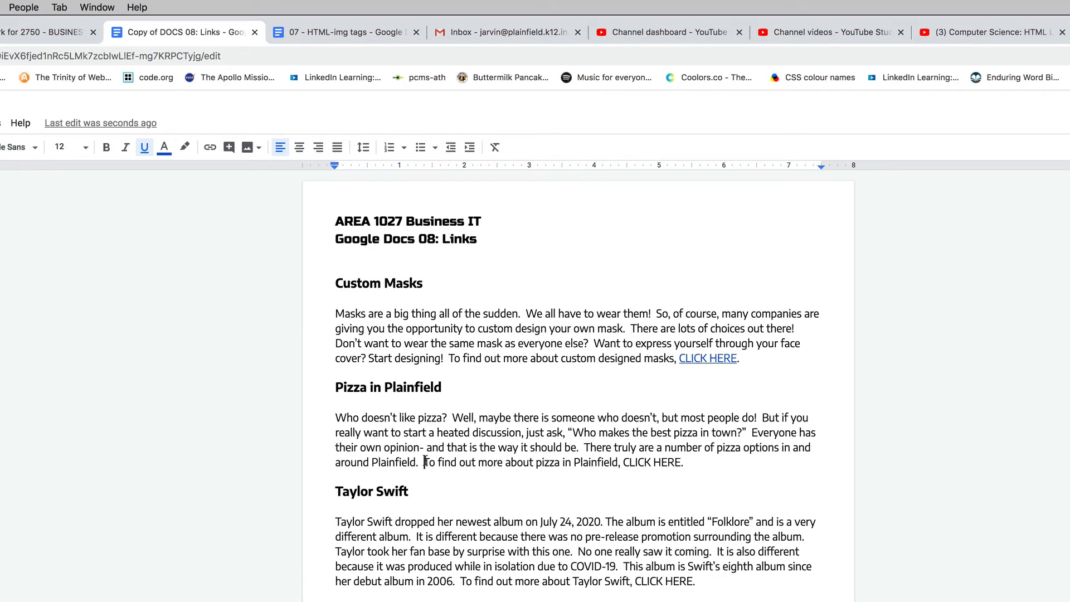
- Review the topics and closing sentences of the remaining paragraphs, from Pizza in Plainfield to Horse Boarding
drag(424, 462, 620, 462)
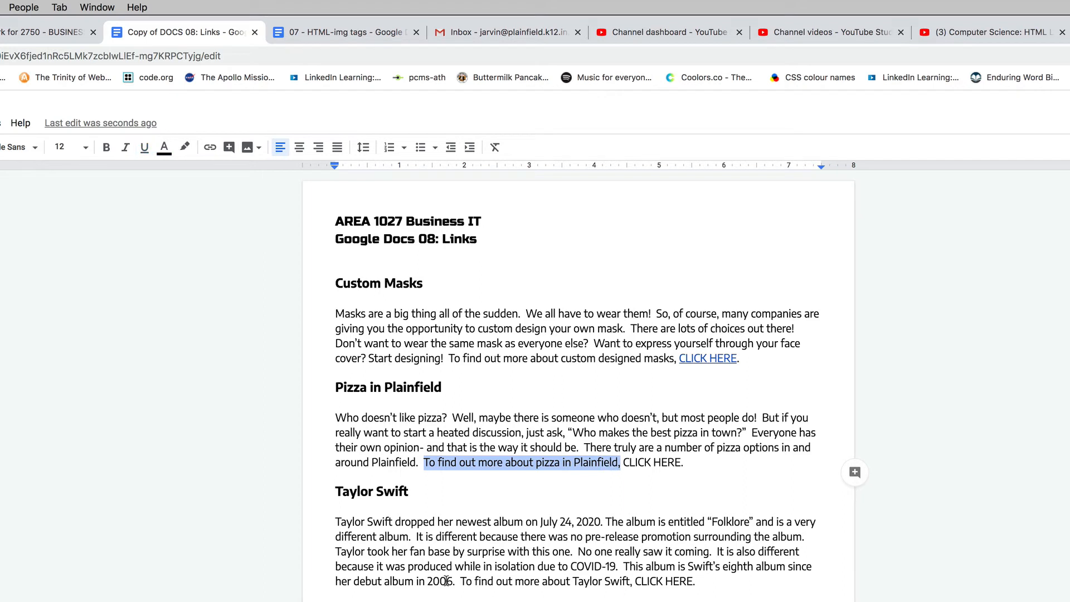
drag(474, 581, 628, 582)
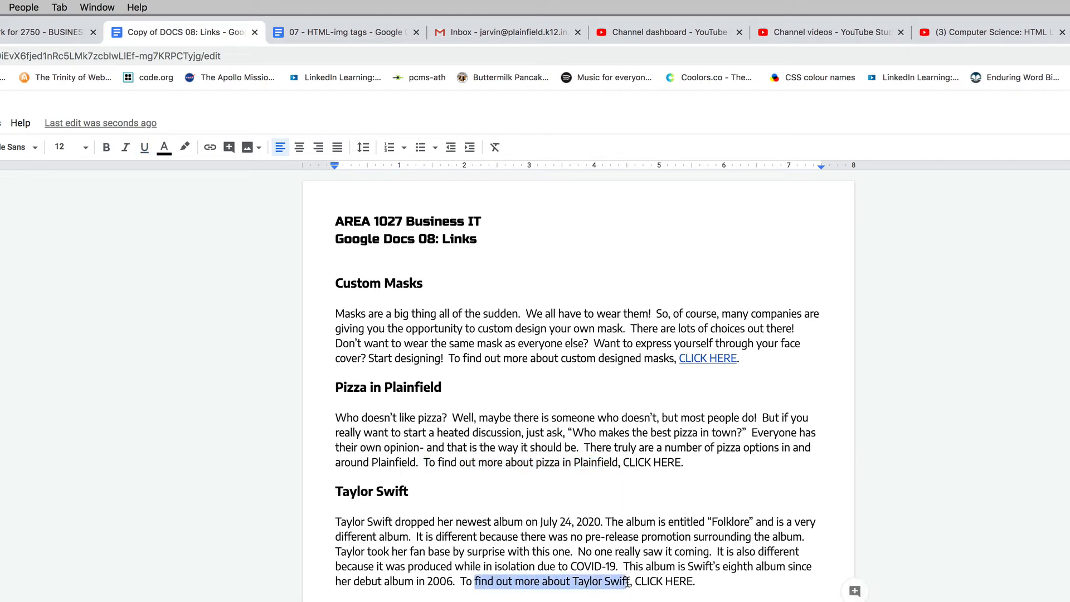
scroll(580, 384, down, 3)
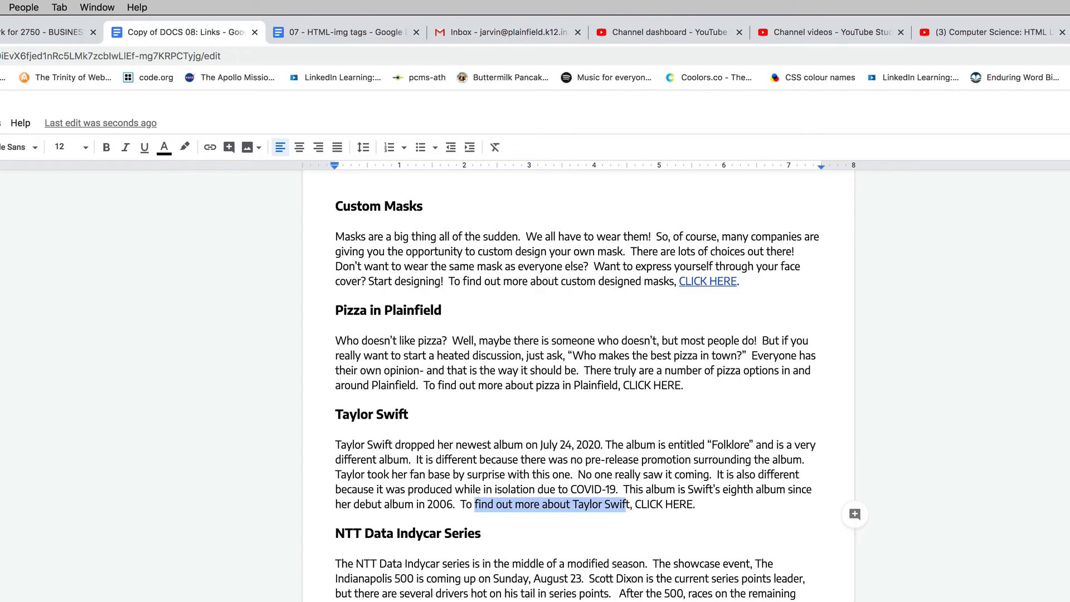
click(628, 579)
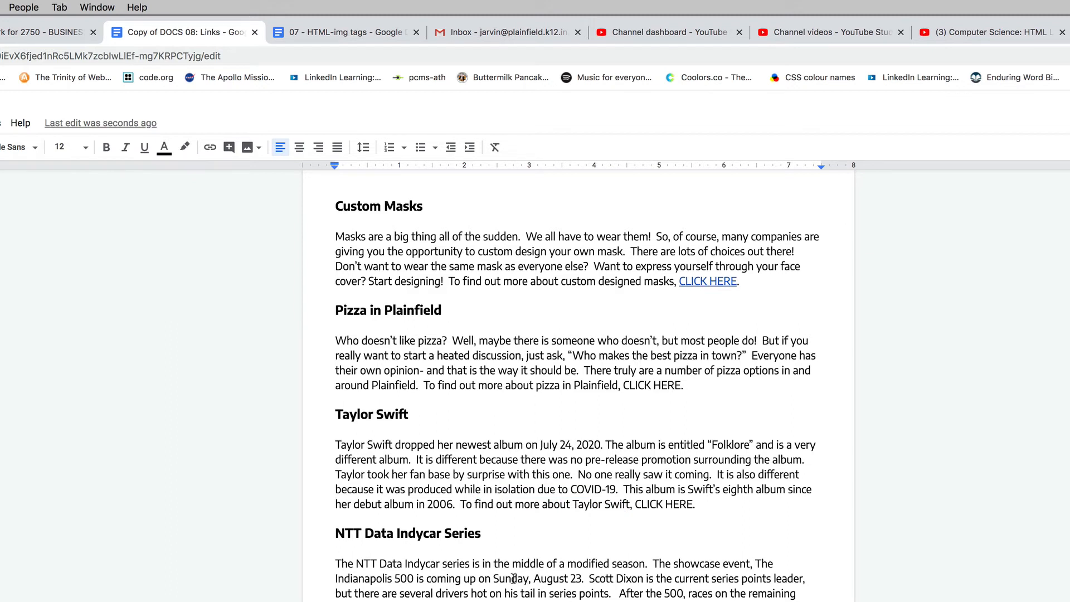
scroll(512, 578, down, 10)
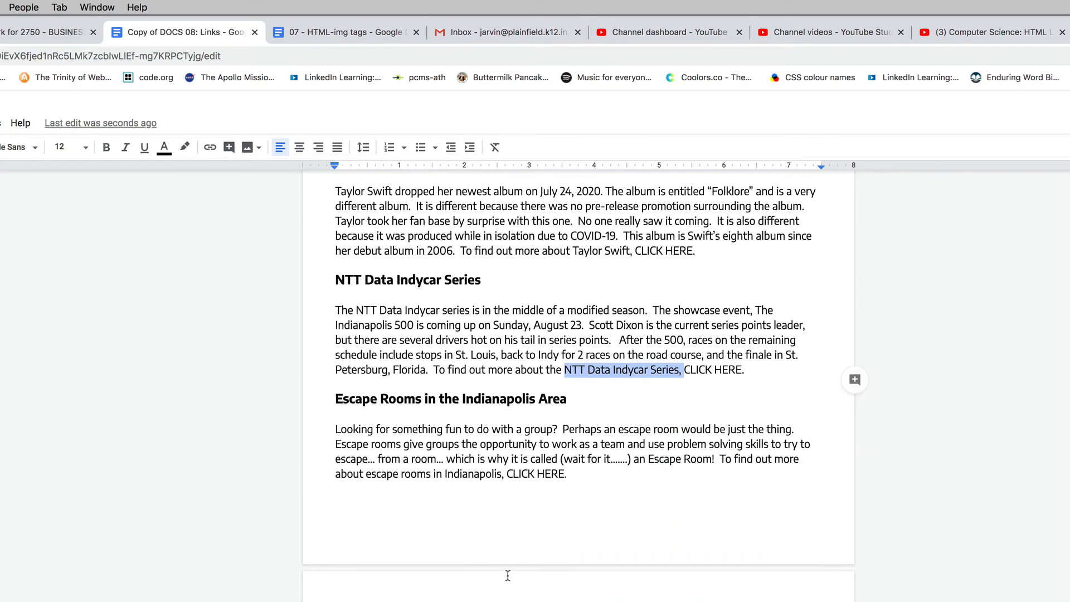
scroll(471, 537, down, 5)
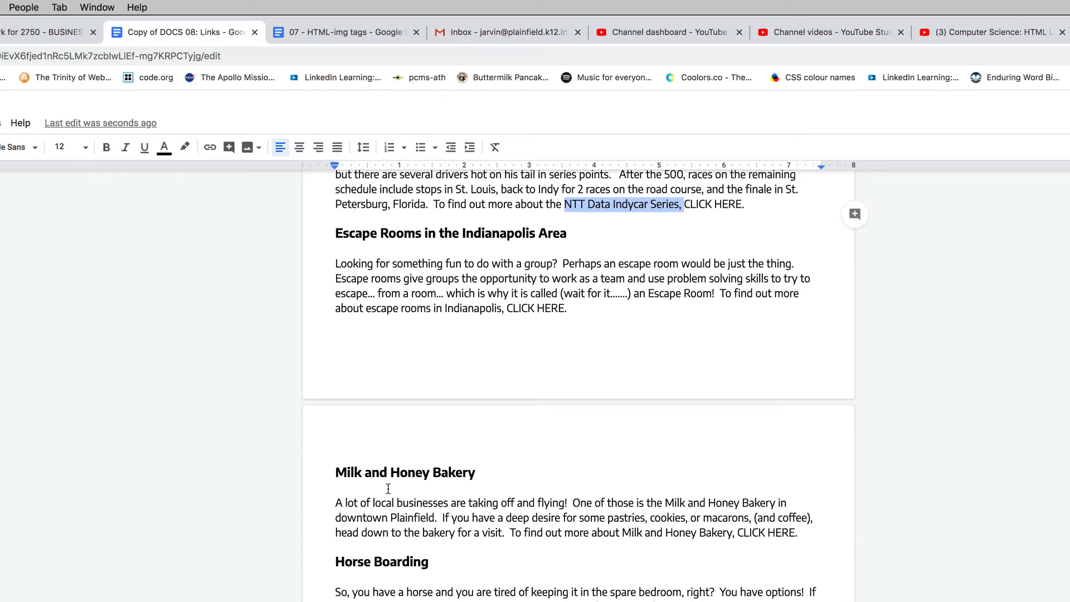
drag(378, 475, 432, 479)
drag(352, 562, 363, 563)
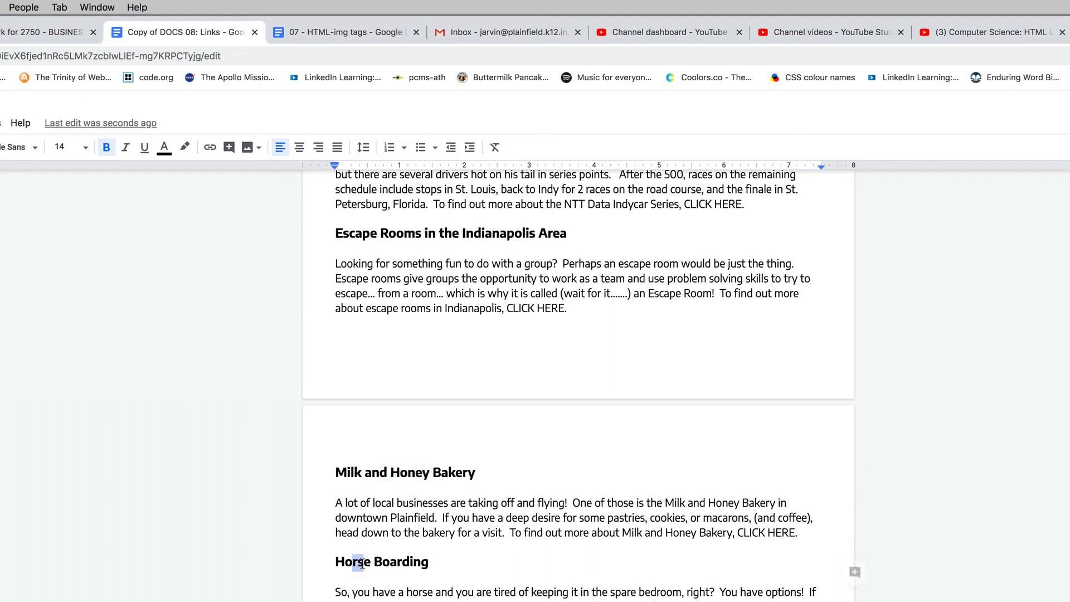
click(364, 563)
click(385, 591)
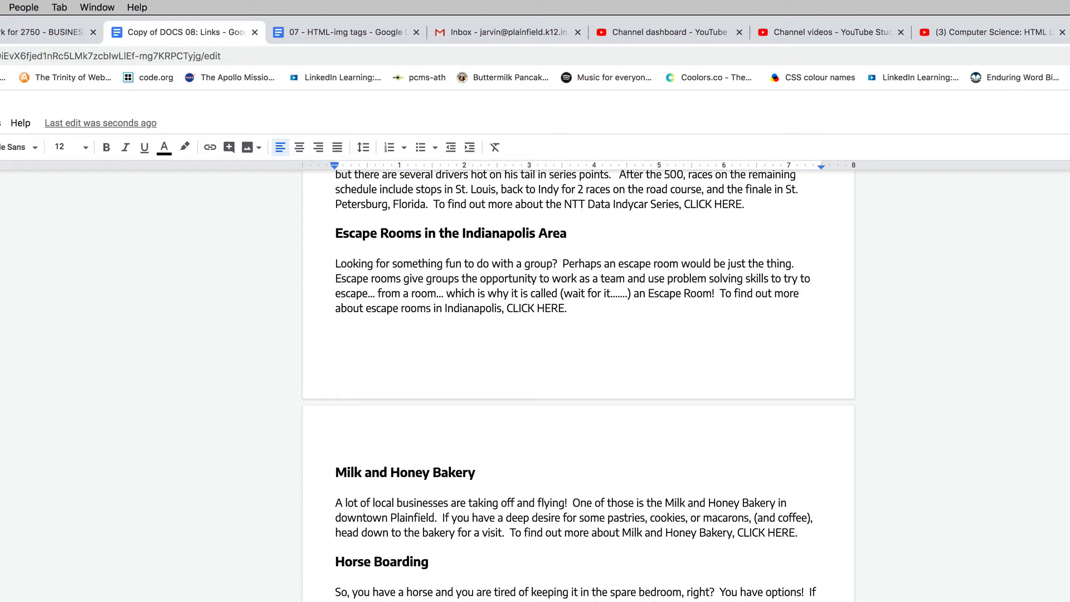
scroll(575, 385, up, 8)
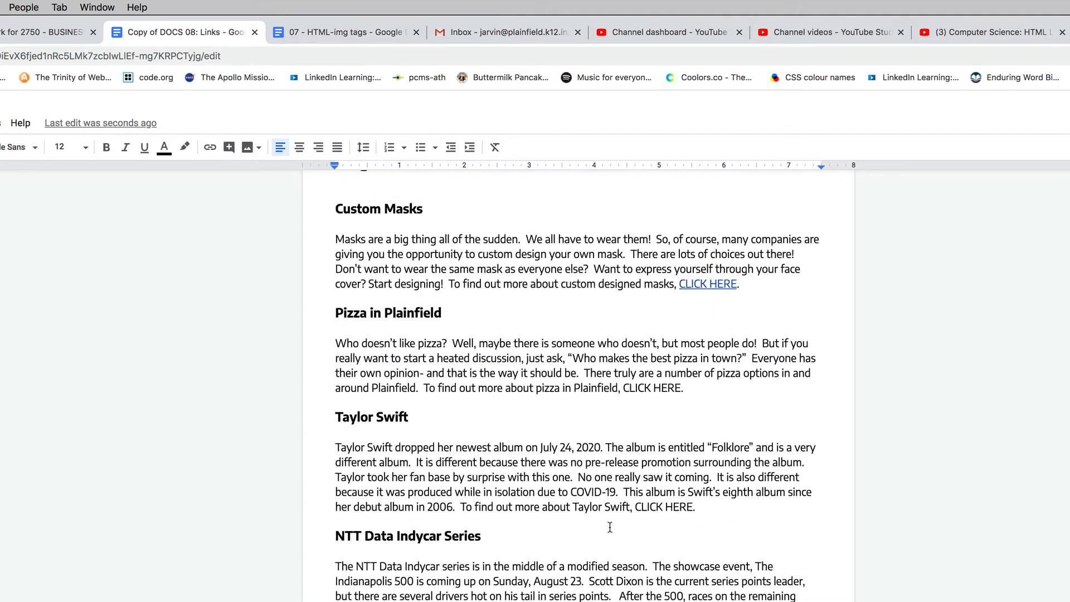
- Read through the Taylor Swift paragraph and copy the name "Taylor Swift" from its last sentence
drag(462, 447, 611, 455)
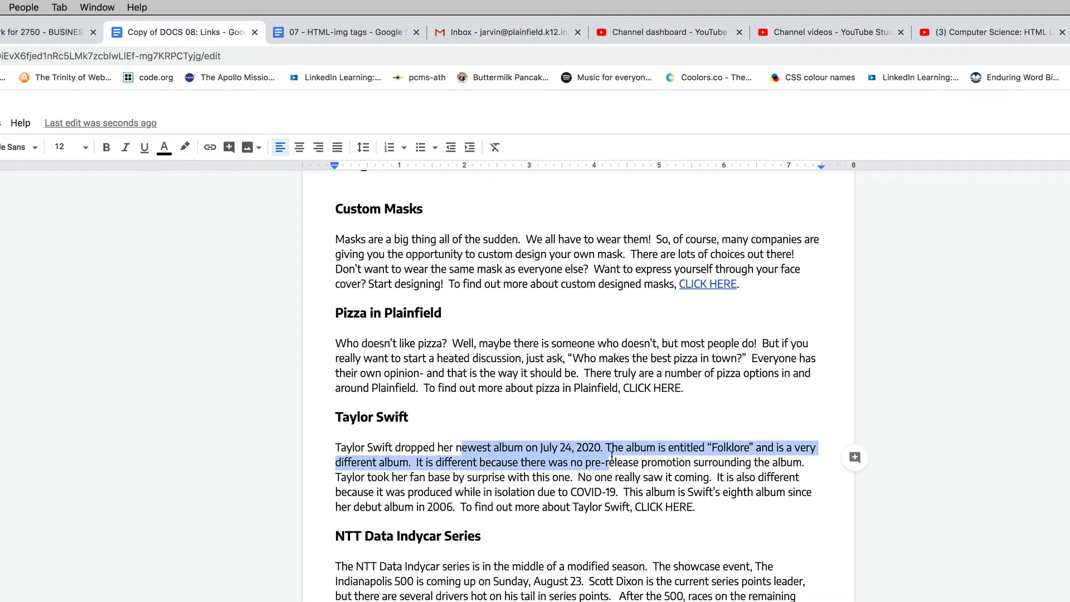
click(727, 449)
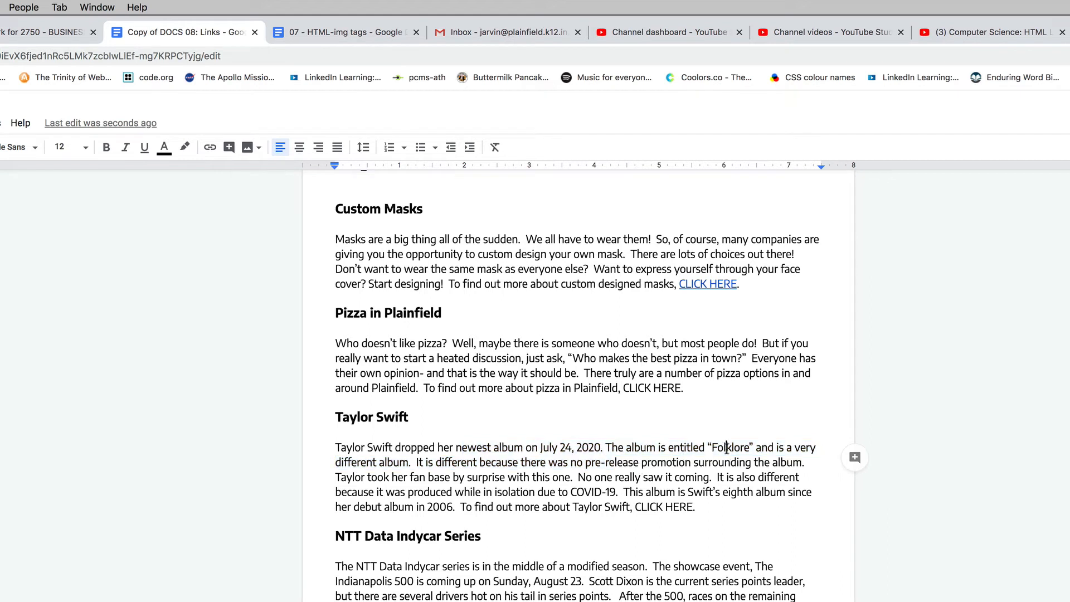
drag(542, 447, 588, 449)
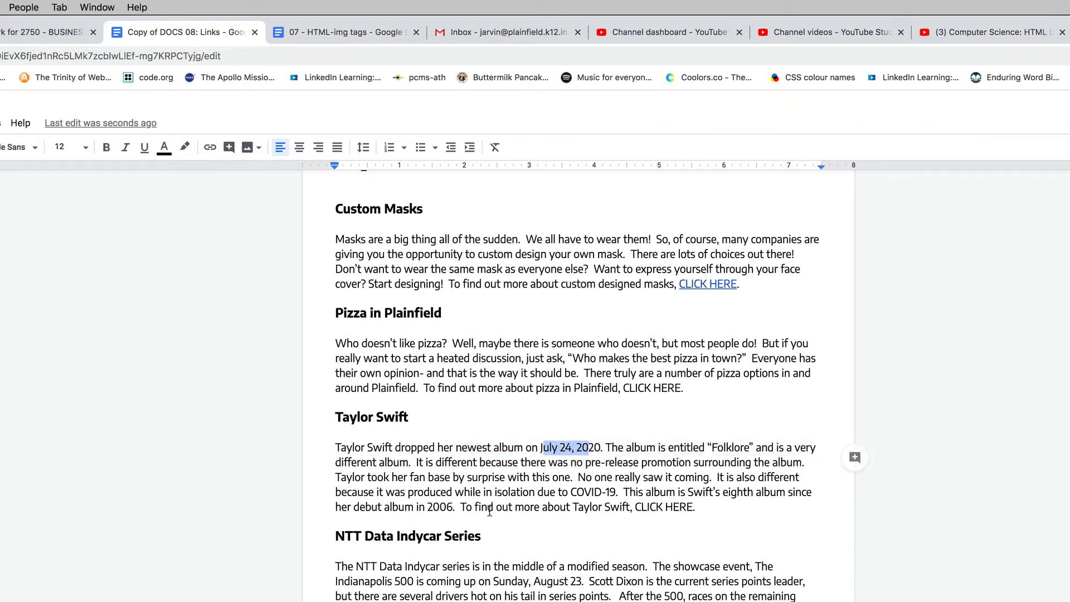
drag(573, 508, 629, 508)
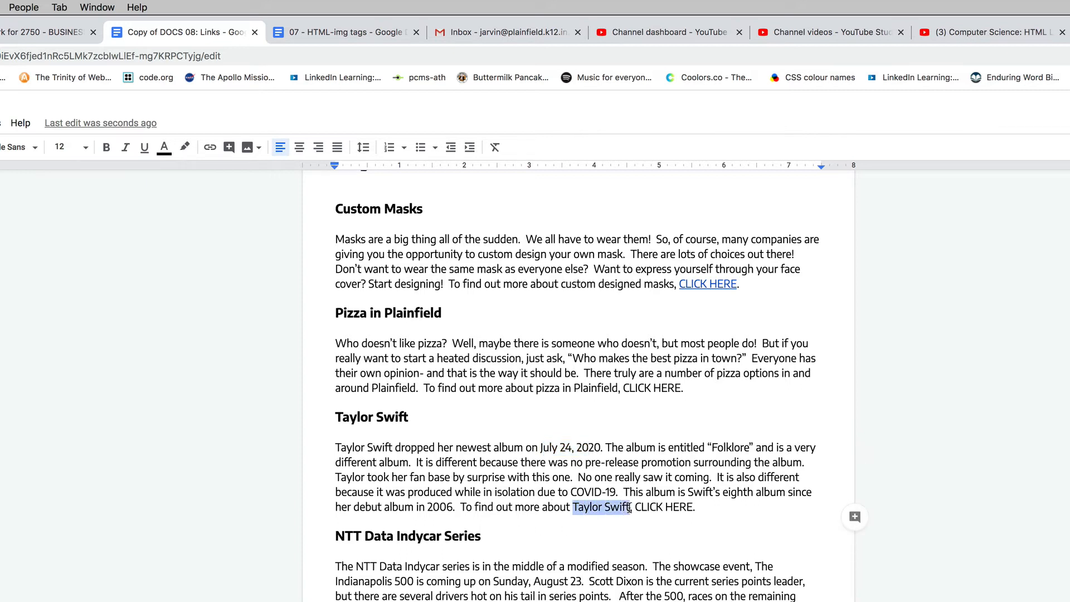
right_click(605, 509)
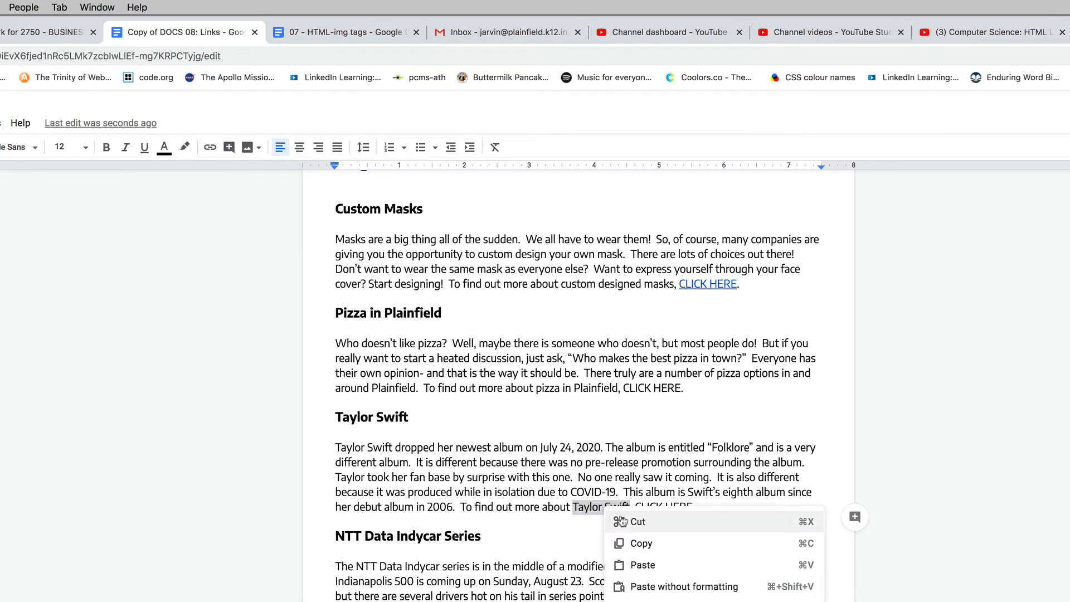
click(637, 544)
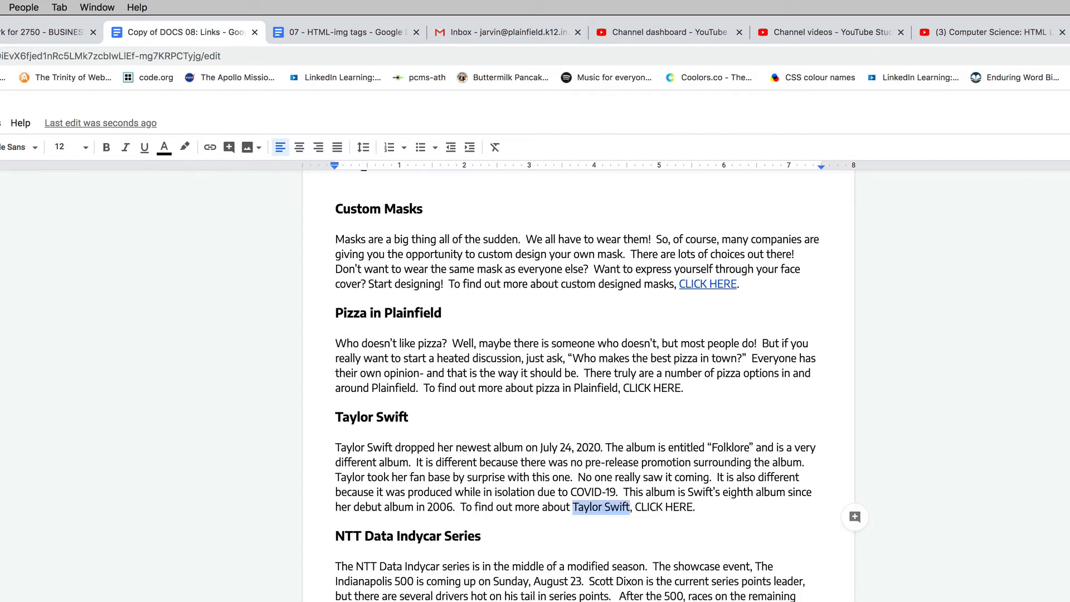
- Open a new browser tab, place it directly after the document's tab, and search Google for the copied "Taylor Swift"
key(super+t)
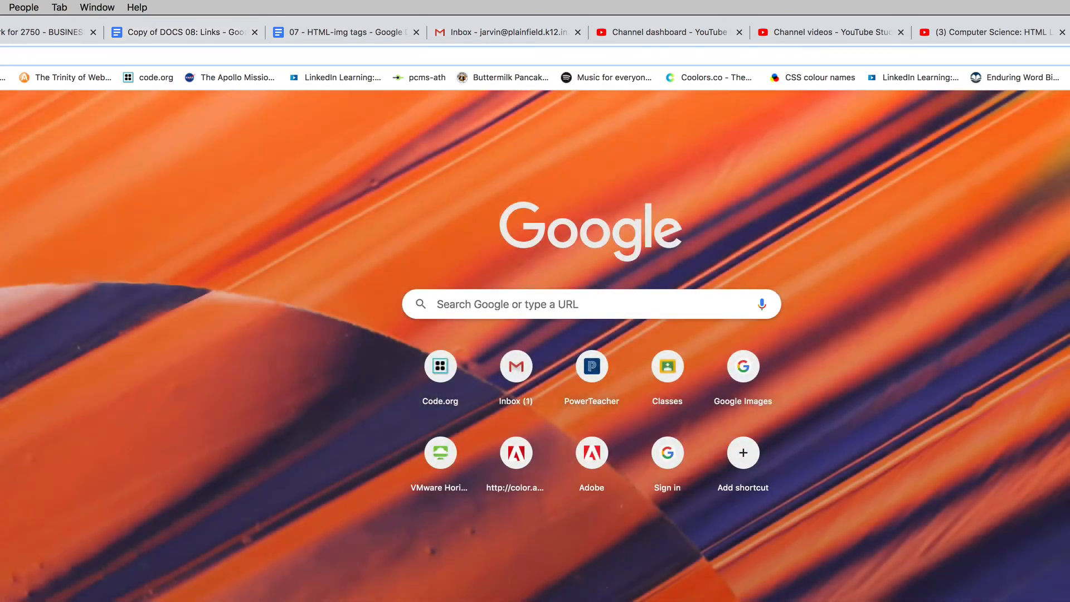
drag(791, 31, 299, 33)
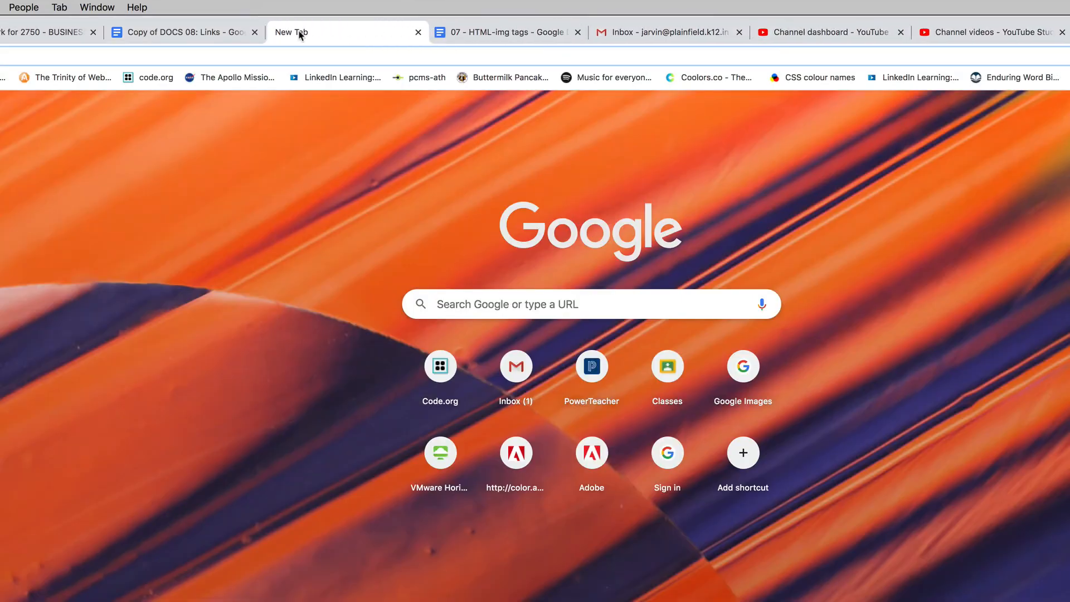
click(460, 304)
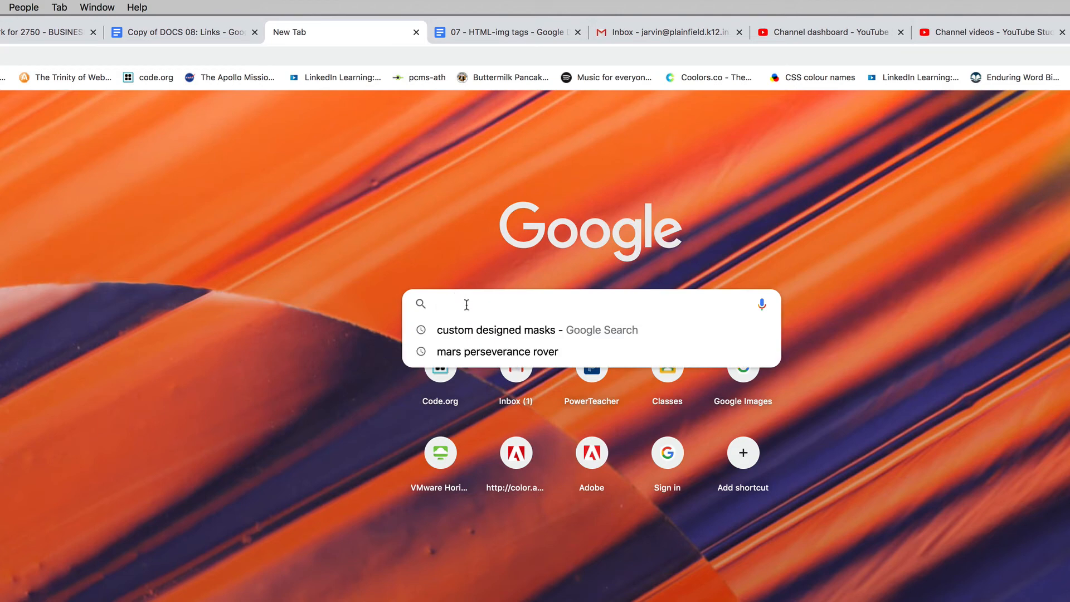
right_click(466, 304)
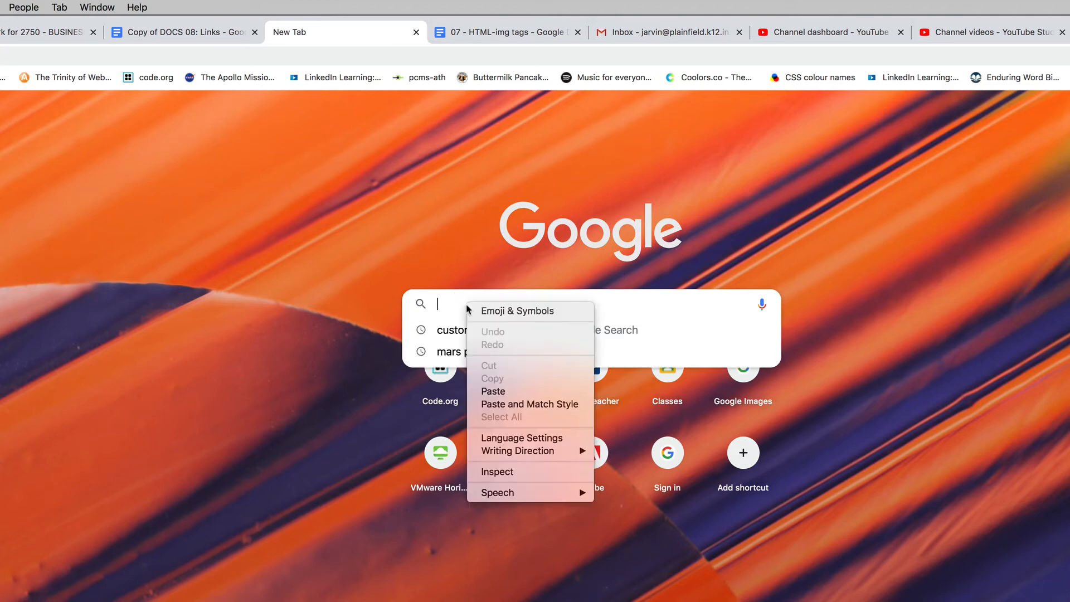
click(497, 385)
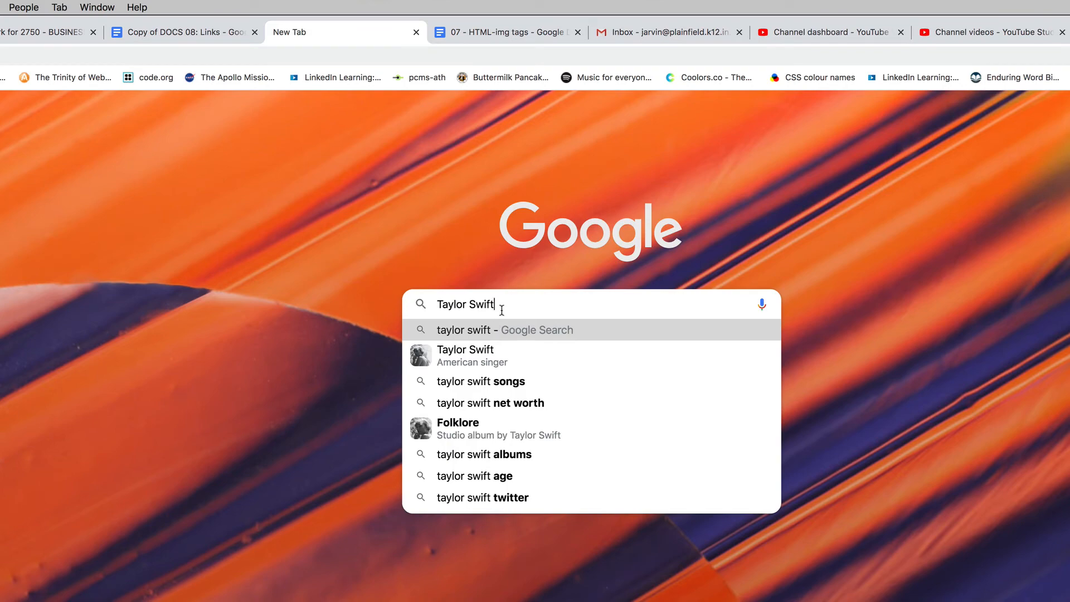
key(Return)
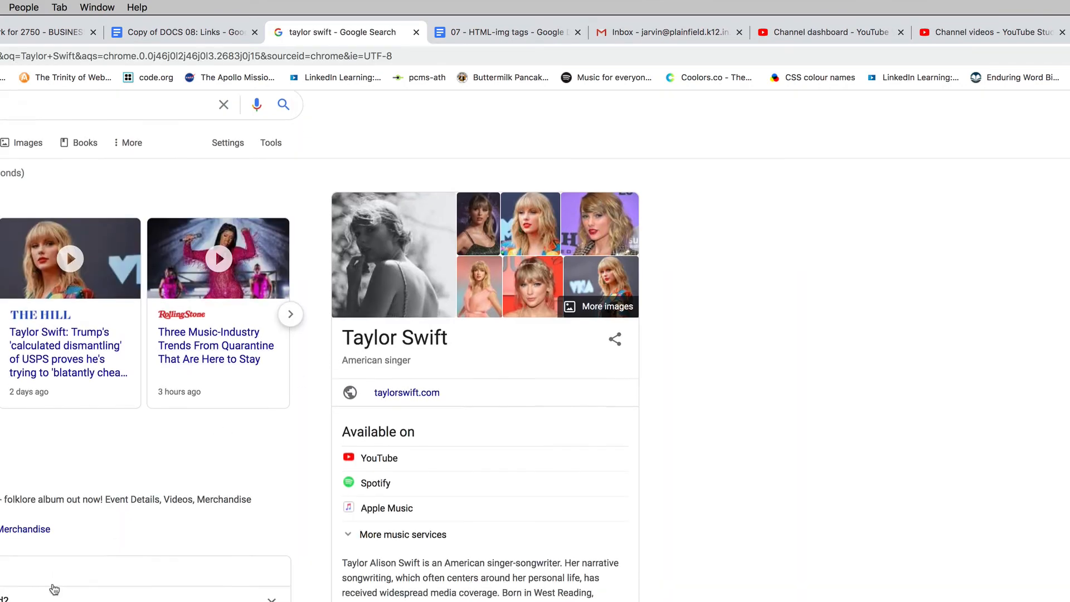
- Look through the Taylor Swift search results and open the page "Taylor Swift - Wikipedia"
scroll(115, 545, down, 5)
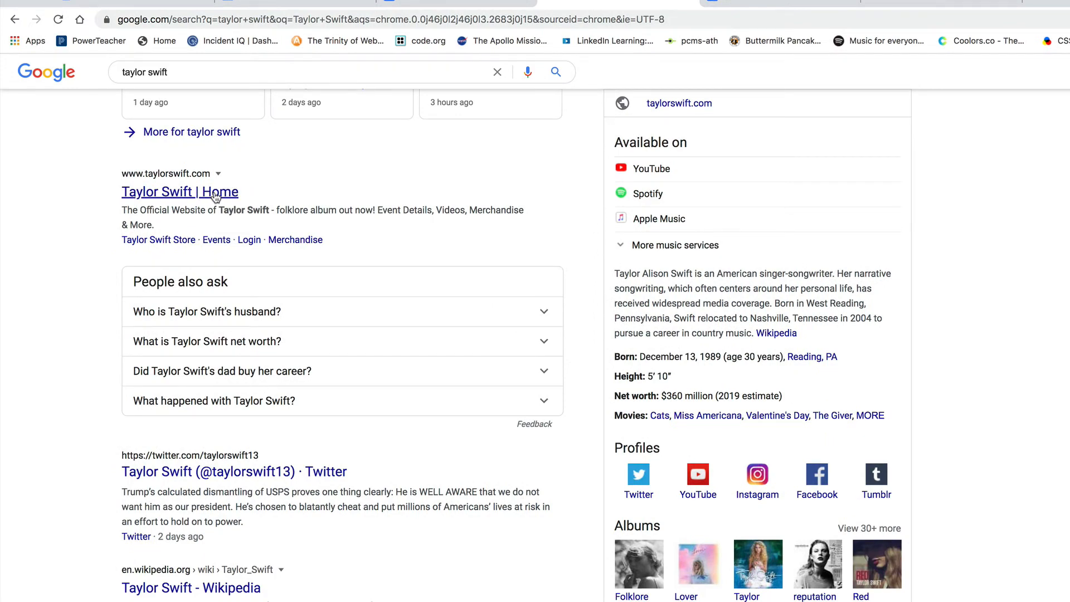
scroll(259, 372, down, 4)
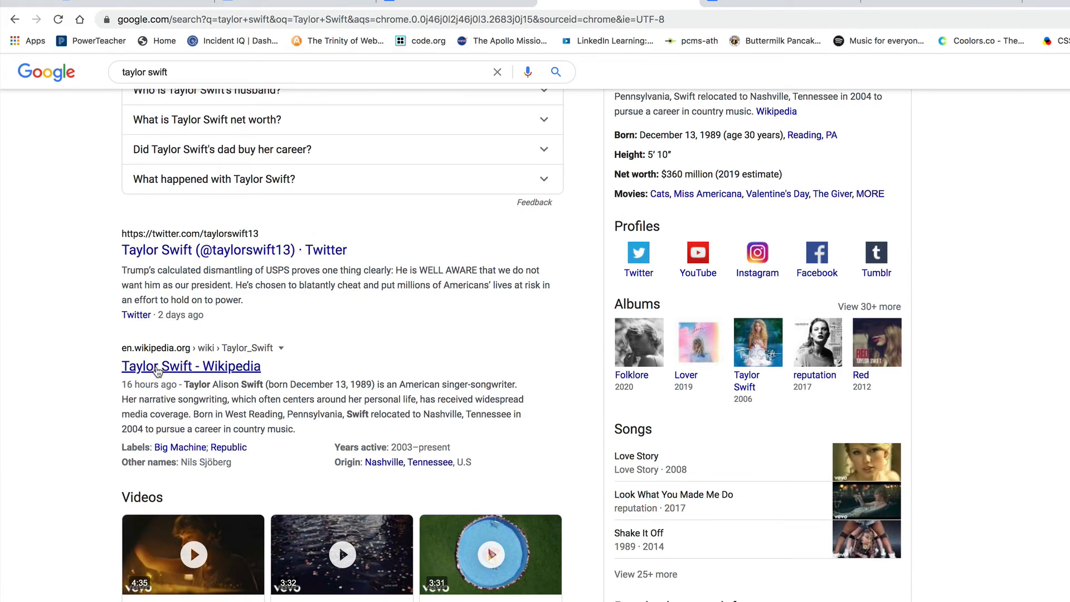
scroll(161, 371, down, 7)
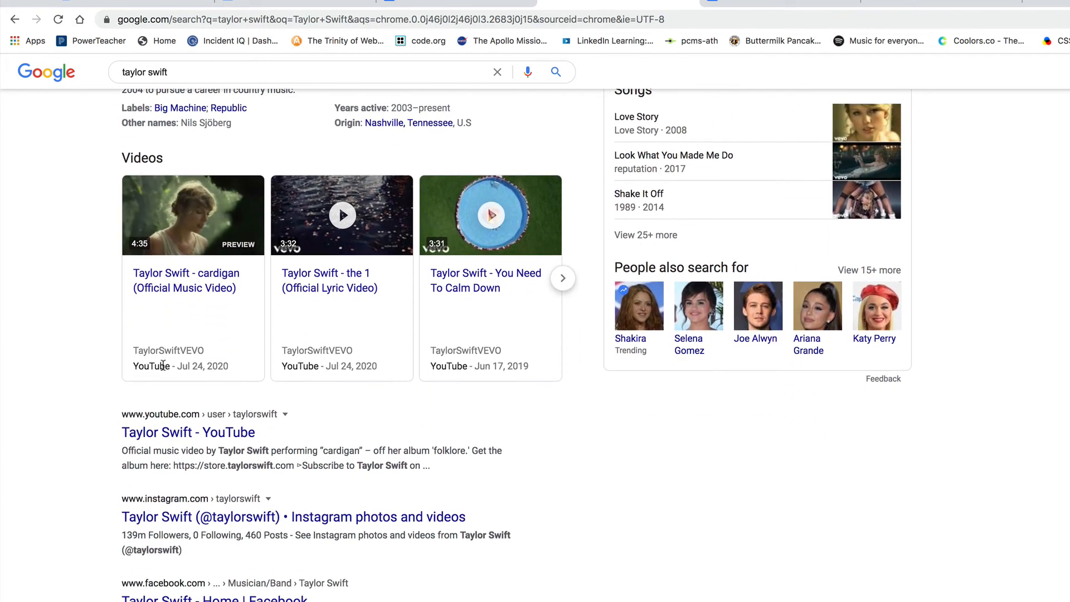
scroll(166, 371, up, 2)
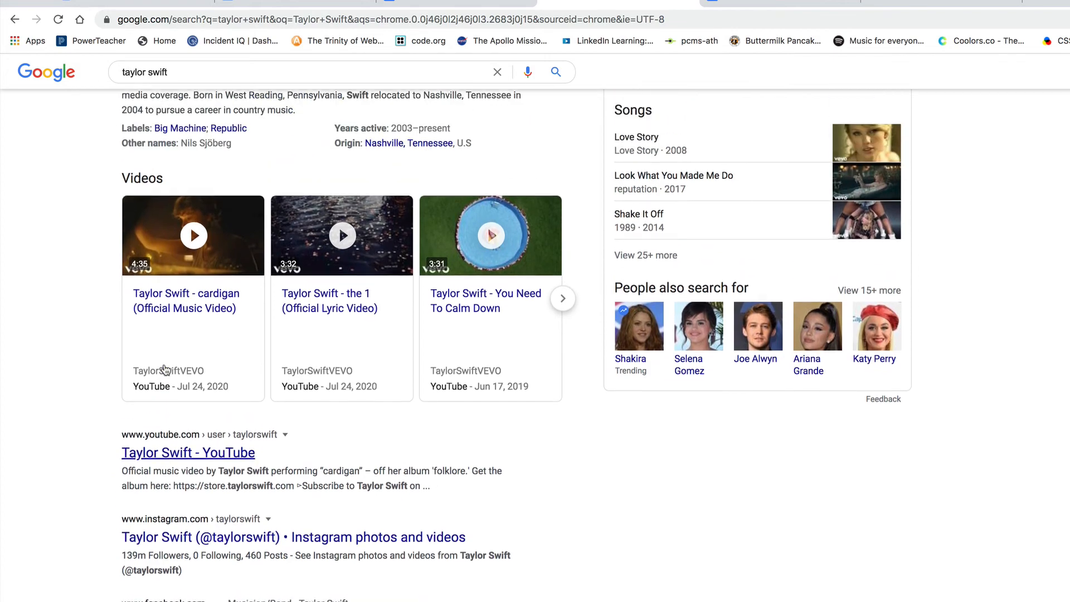
scroll(166, 370, down, 2)
scroll(165, 367, up, 9)
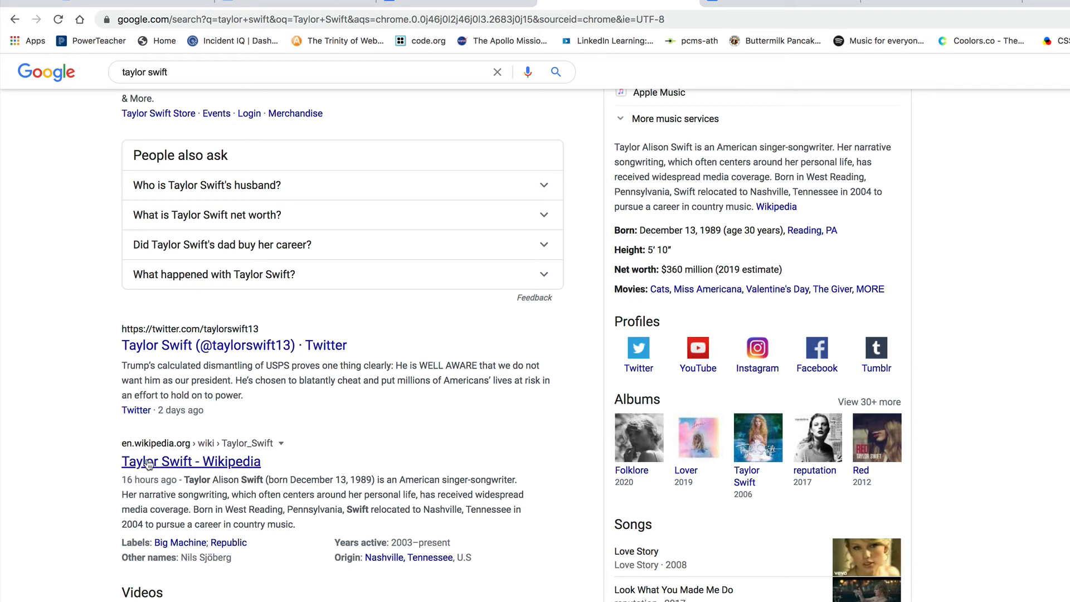
click(153, 467)
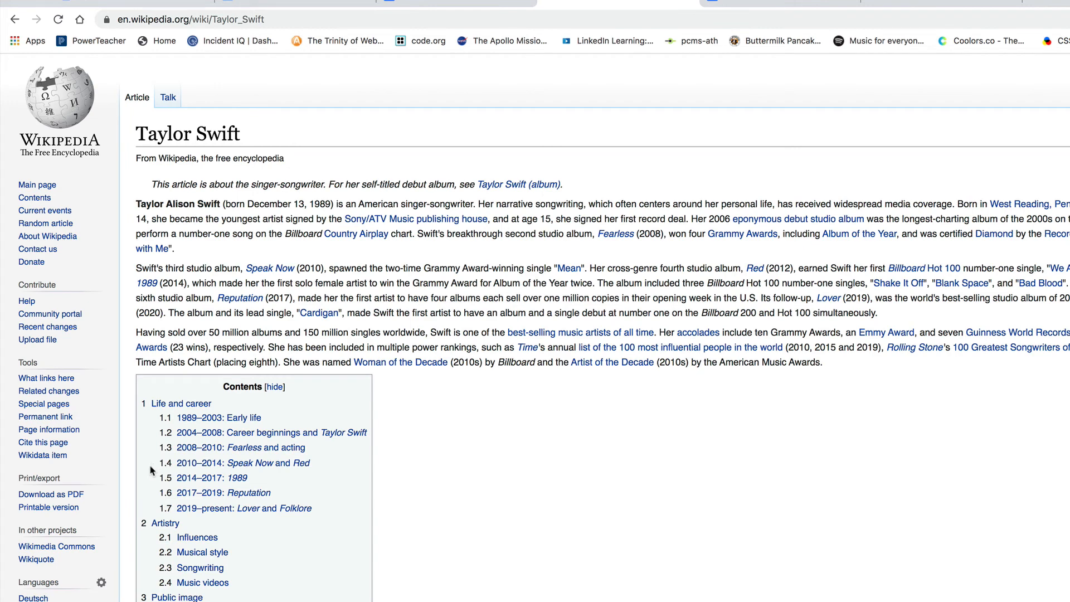
- Copy the web address of the Taylor Swift Wikipedia page
click(276, 20)
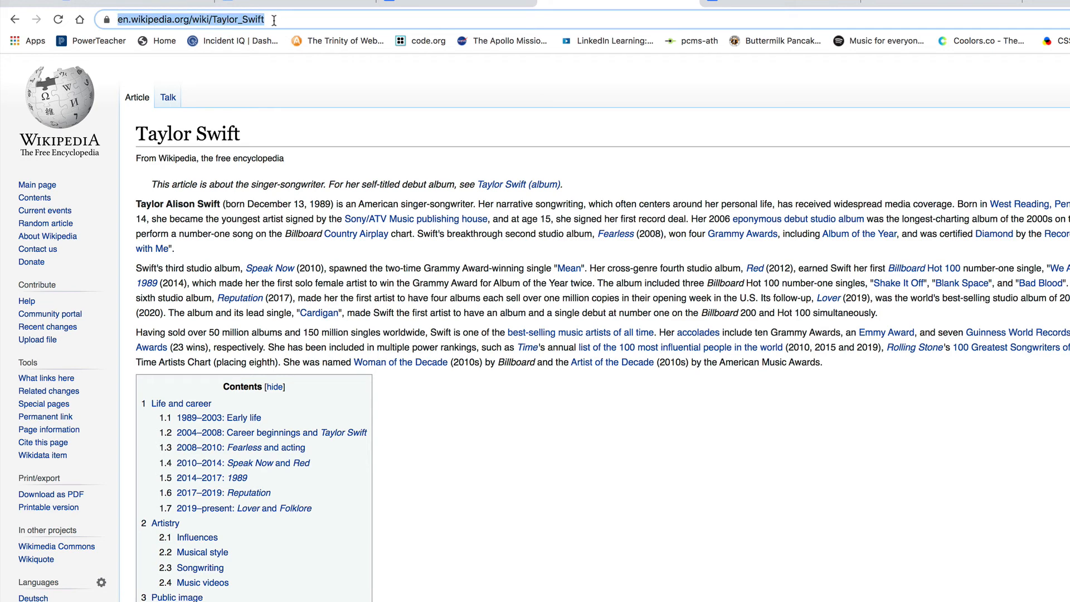
right_click(233, 21)
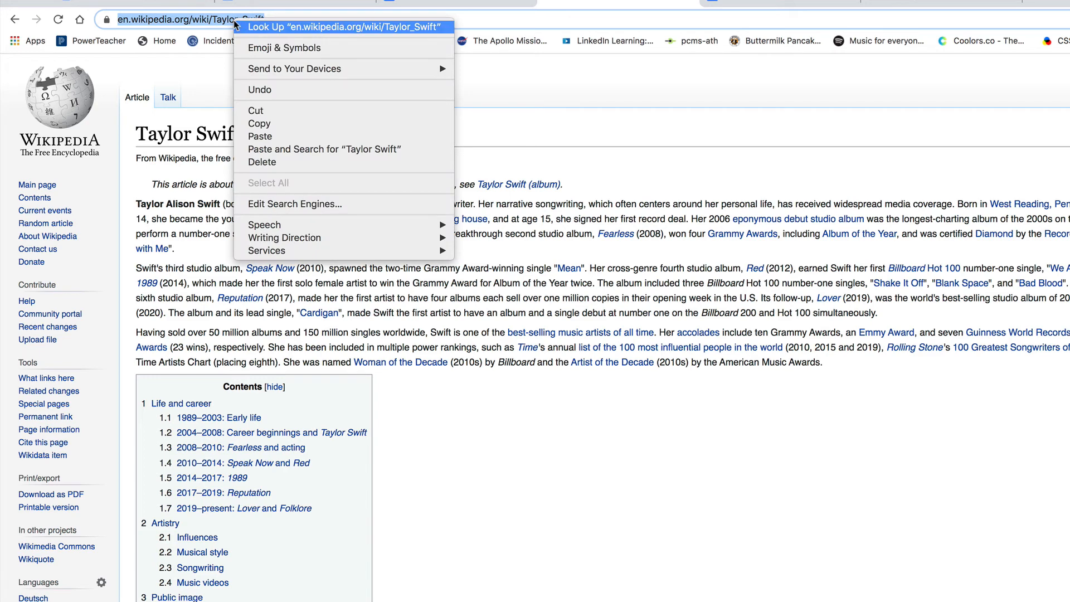
click(260, 124)
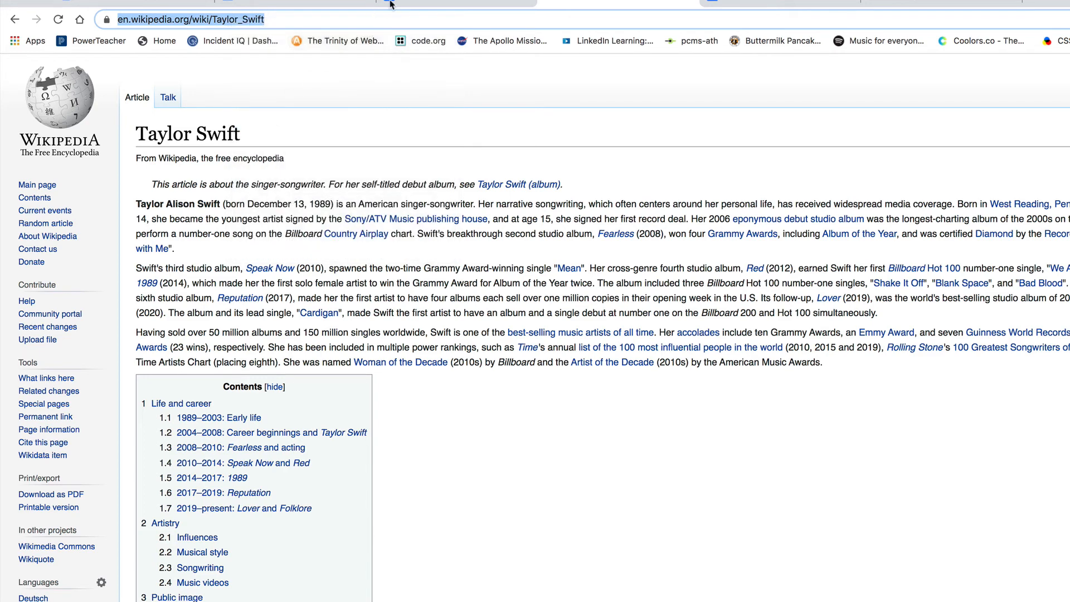
click(432, 3)
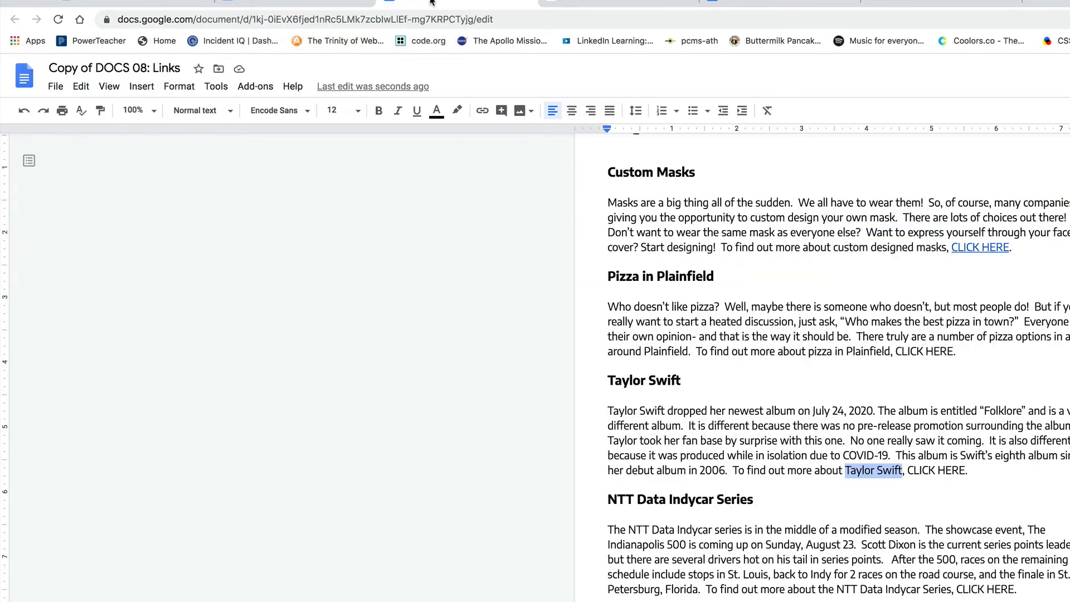
click(922, 455)
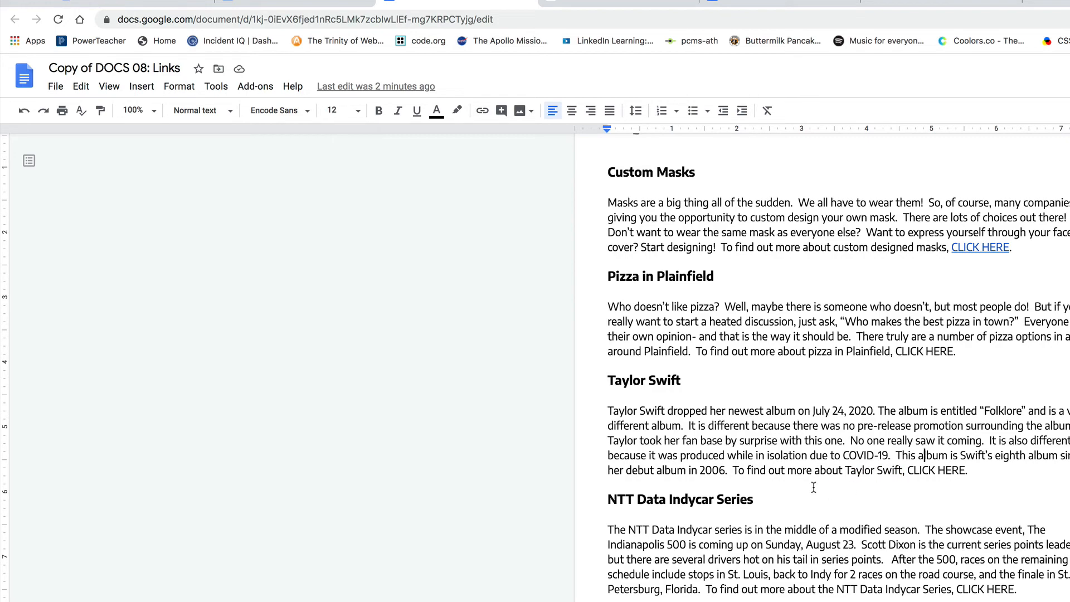
click(964, 471)
drag(962, 472, 918, 473)
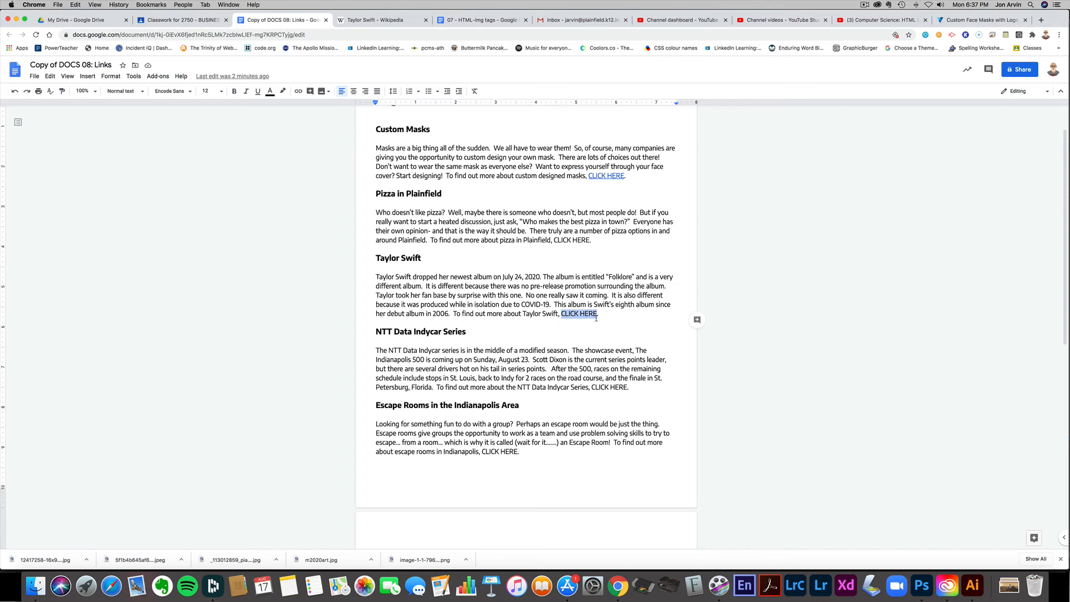
click(297, 92)
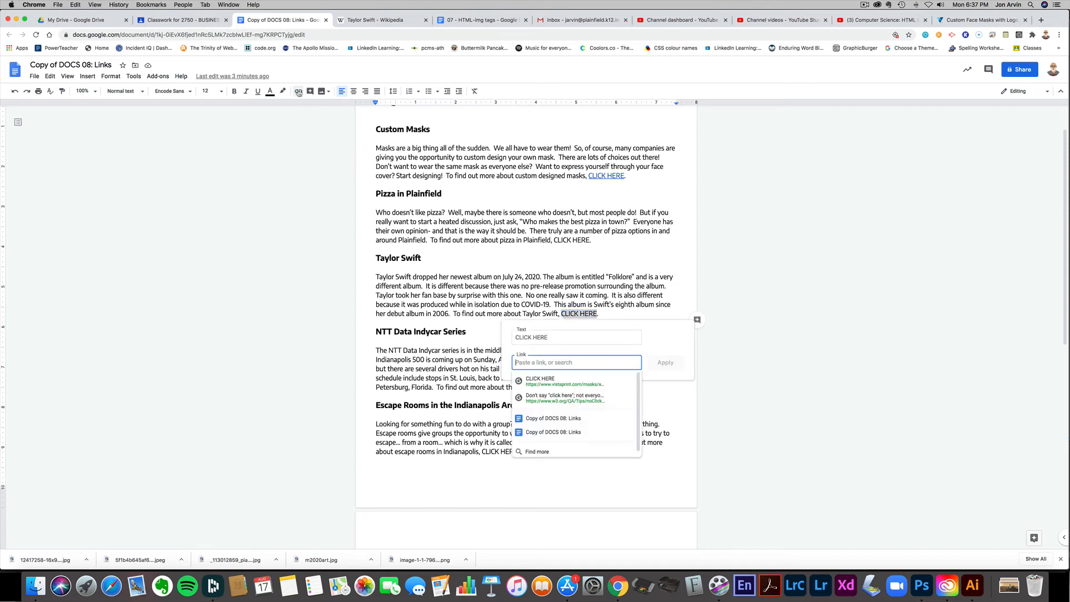
right_click(535, 364)
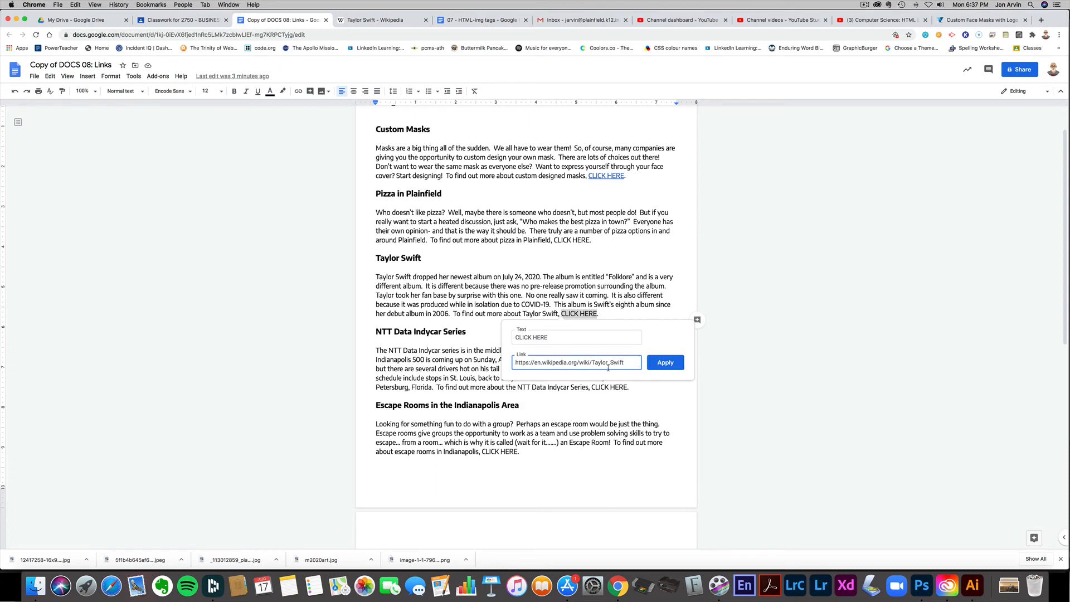
click(666, 363)
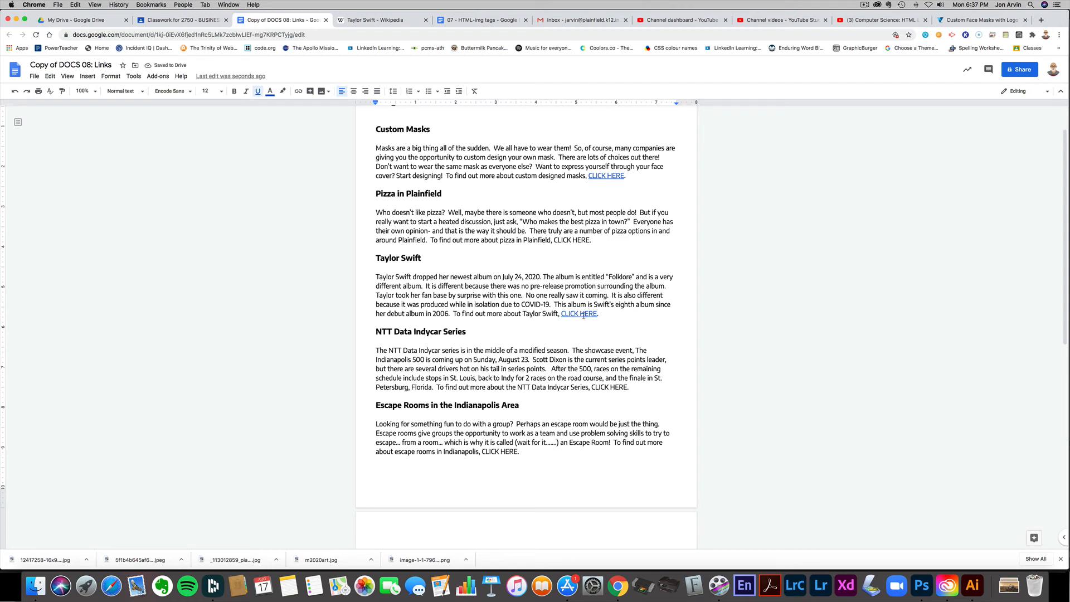
- Test the Taylor Swift paragraph's link by opening its page, and close both Wikipedia tabs to return to the copied document
click(584, 315)
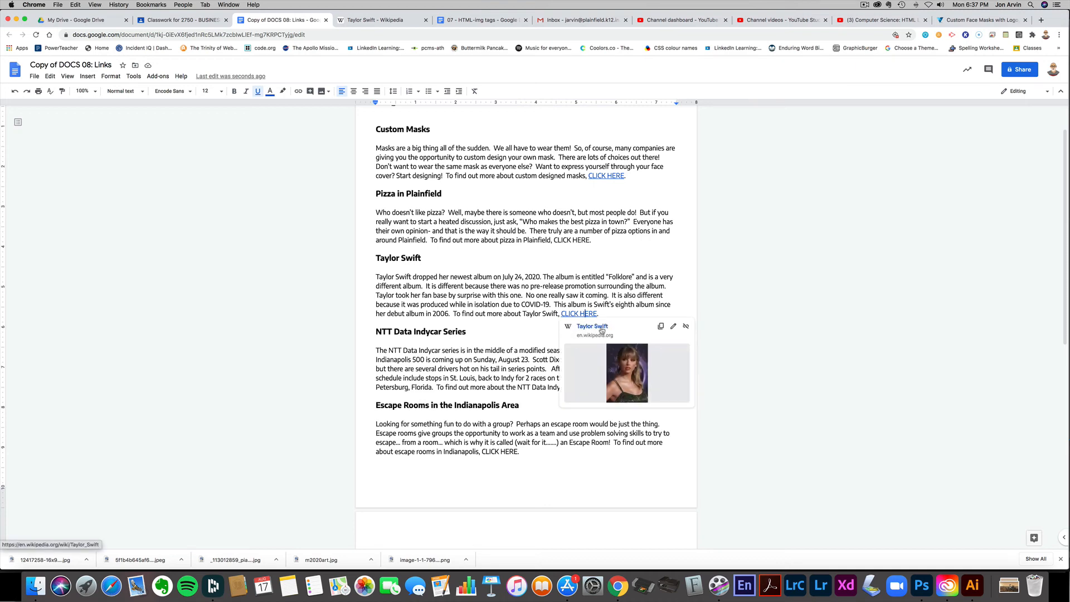
click(601, 327)
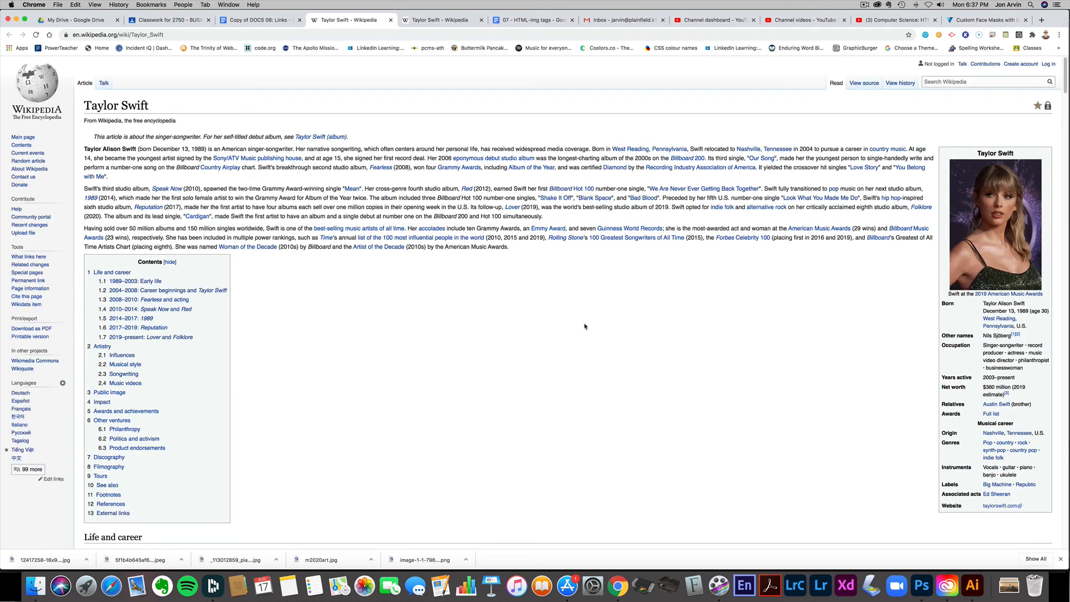
click(390, 20)
click(377, 22)
click(391, 21)
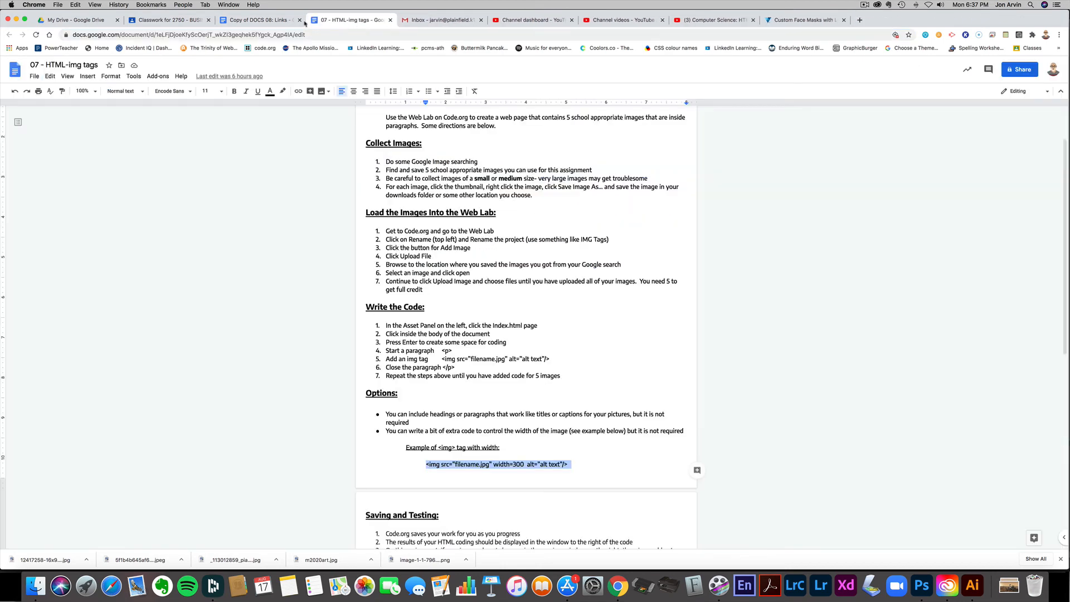
click(274, 22)
- Highlight and review the search phrases "pizza in Plainfield", "NTT Data Indycar Series" and "escape rooms in Indianapolis" in their paragraphs' closing sentences
scroll(520, 265, up, 2)
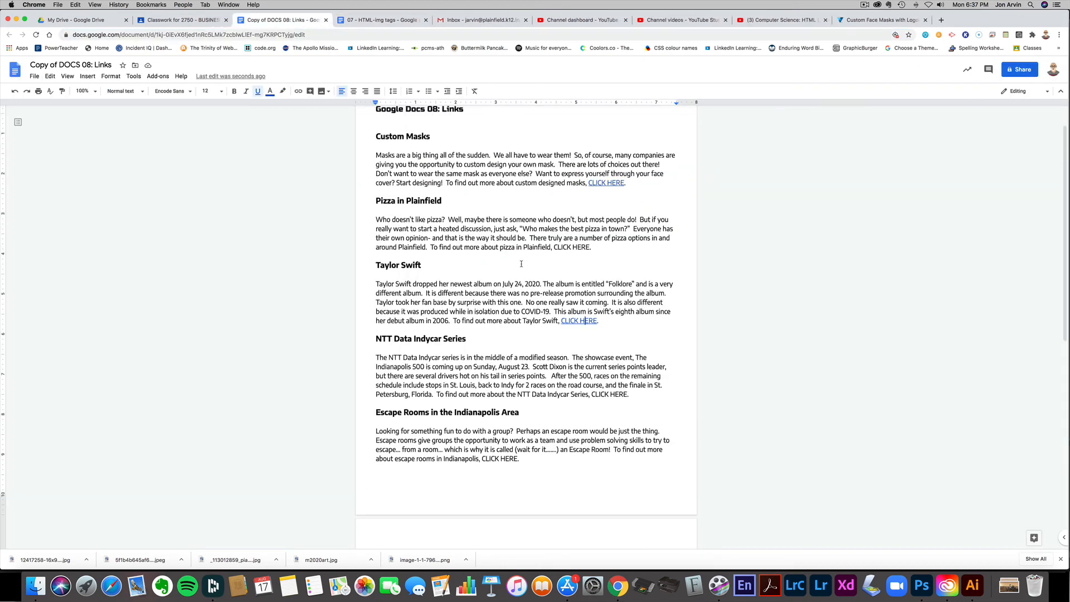
scroll(520, 265, up, 1)
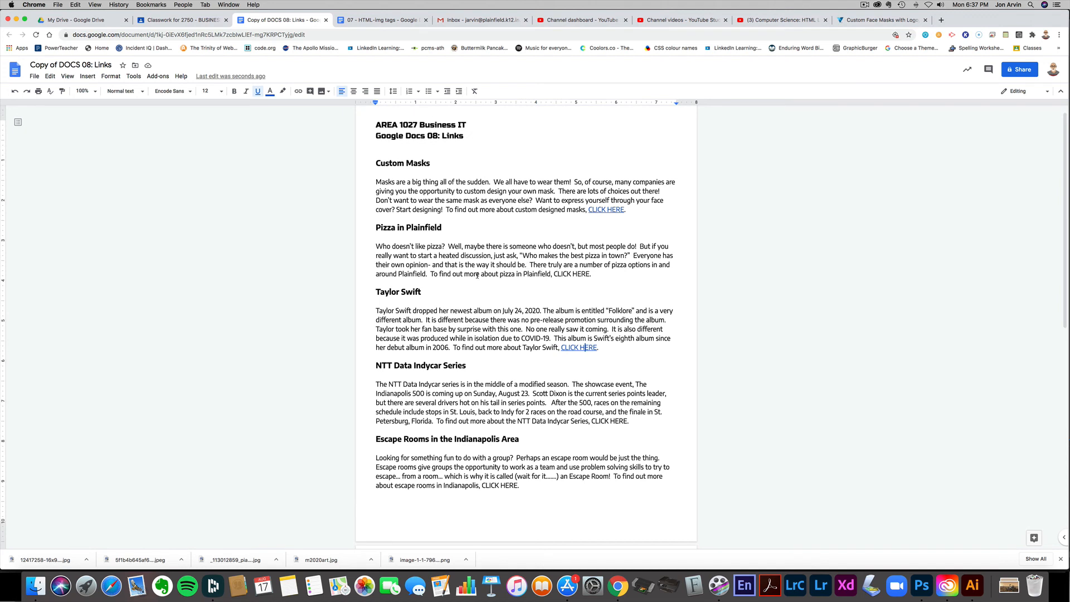
drag(452, 275, 551, 275)
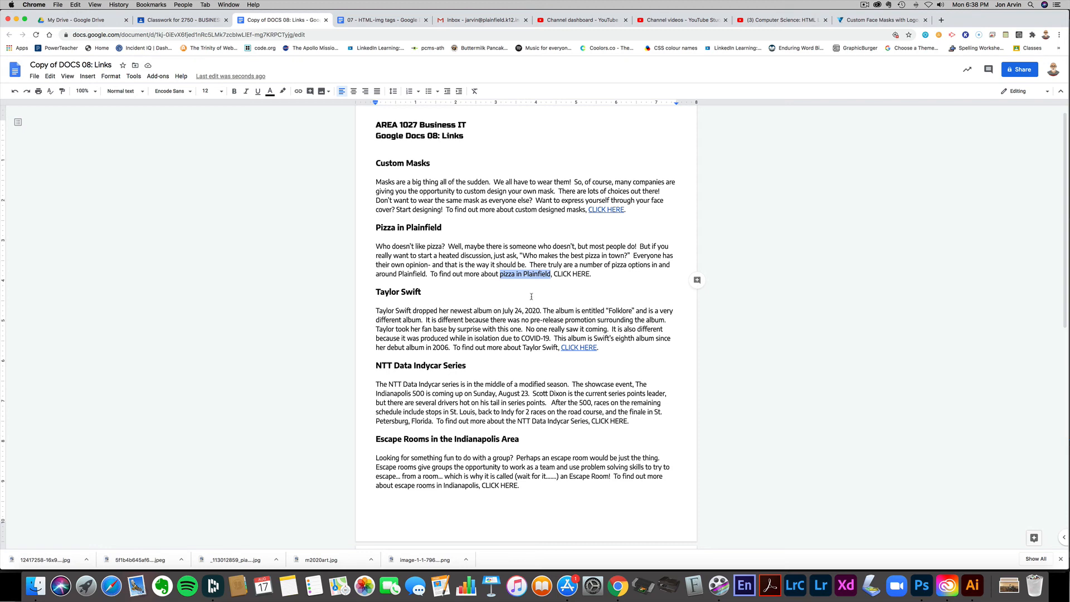
scroll(530, 399, down, 2)
click(517, 376)
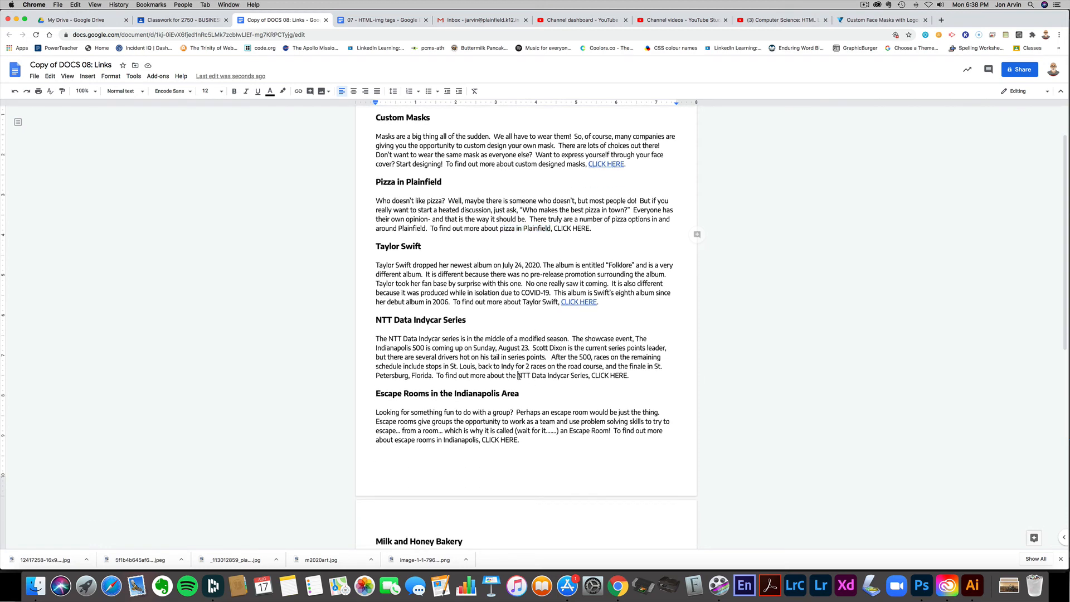
drag(518, 376, 589, 378)
scroll(560, 394, down, 6)
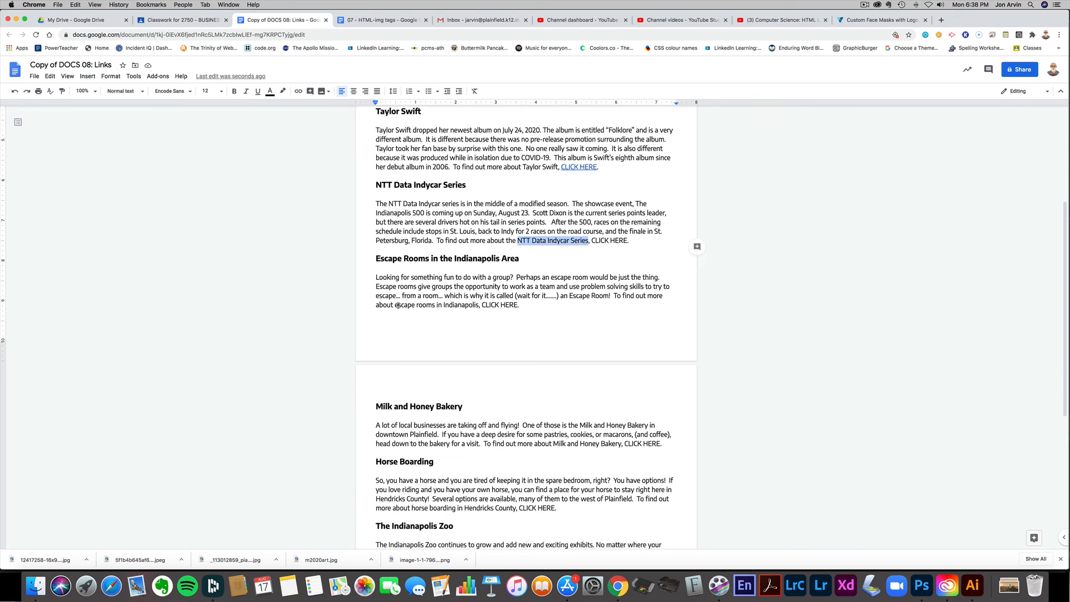
drag(395, 305, 479, 306)
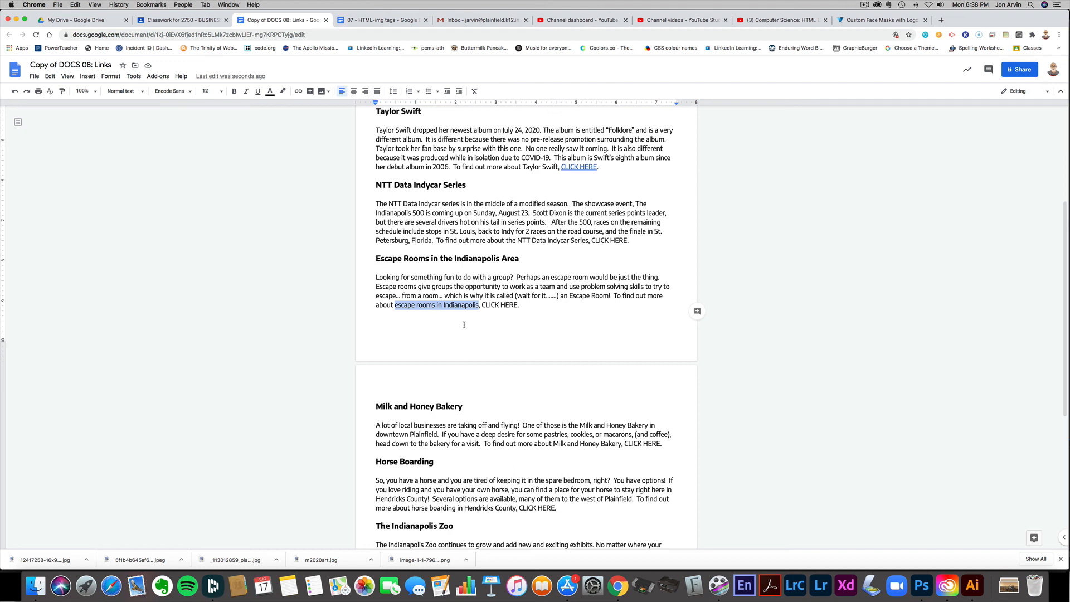
drag(518, 305, 481, 305)
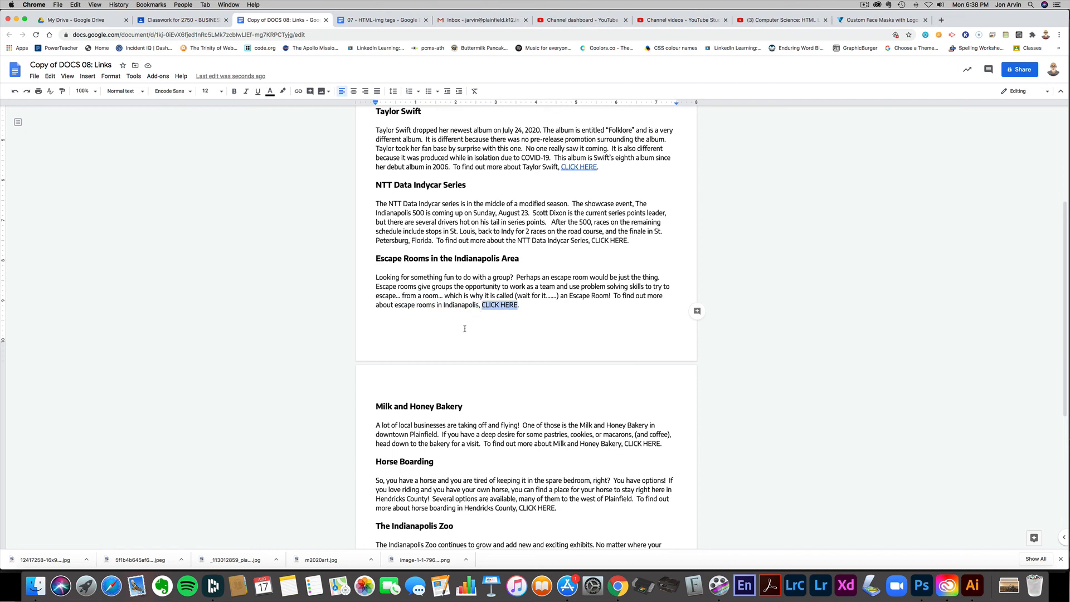
click(298, 91)
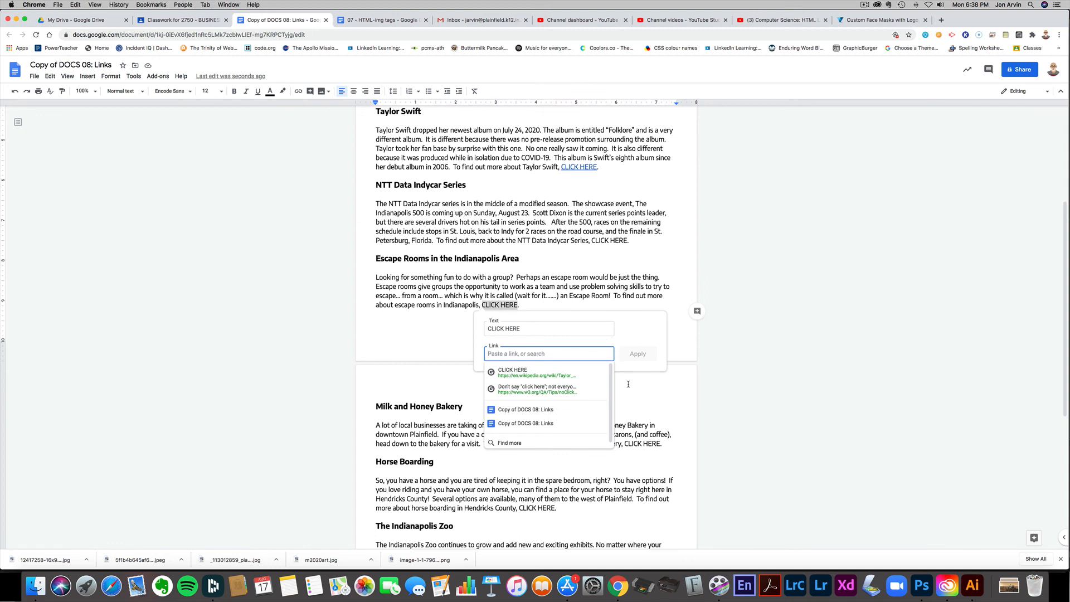
key(Escape)
key(Escape)
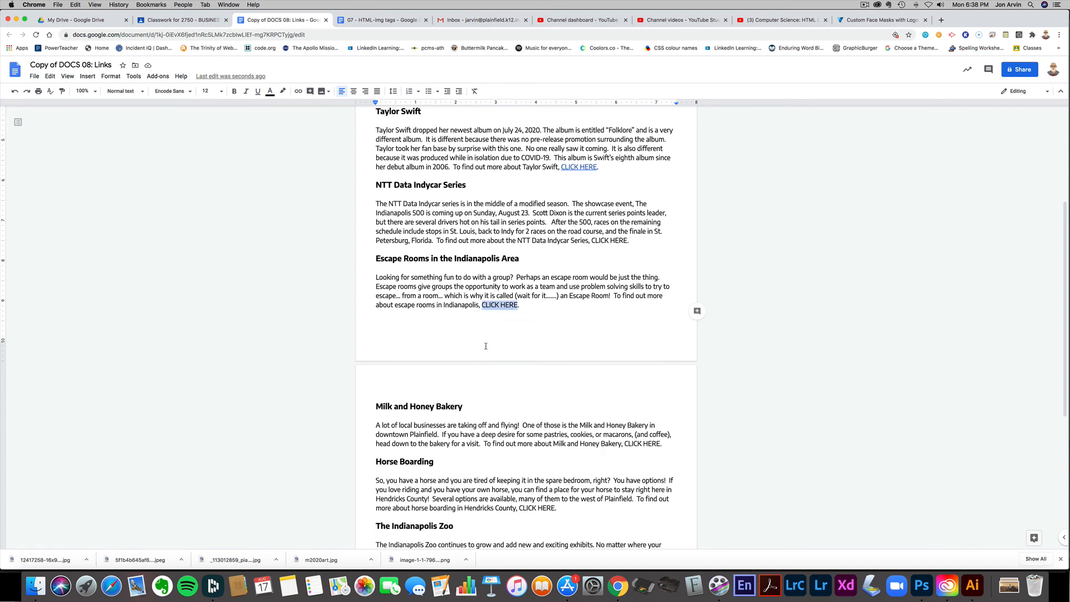
- Review the Milk and Honey Bakery, Horse Boarding and Indianapolis Zoo paragraphs, highlighting the CLICK HERE text under Horse Boarding
scroll(485, 346, down, 5)
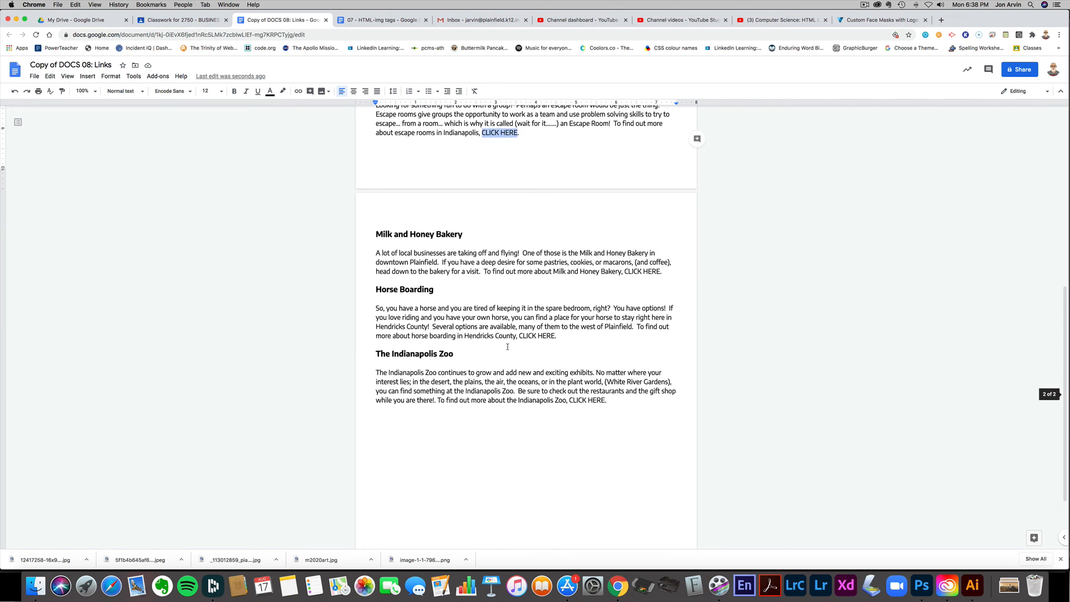
drag(521, 335, 555, 335)
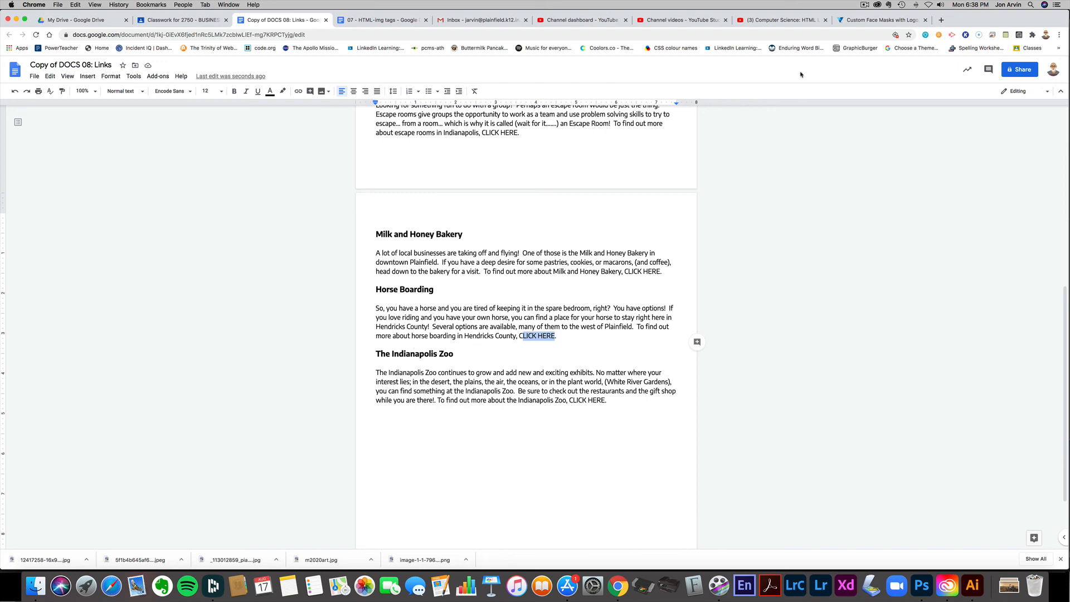
click(863, 5)
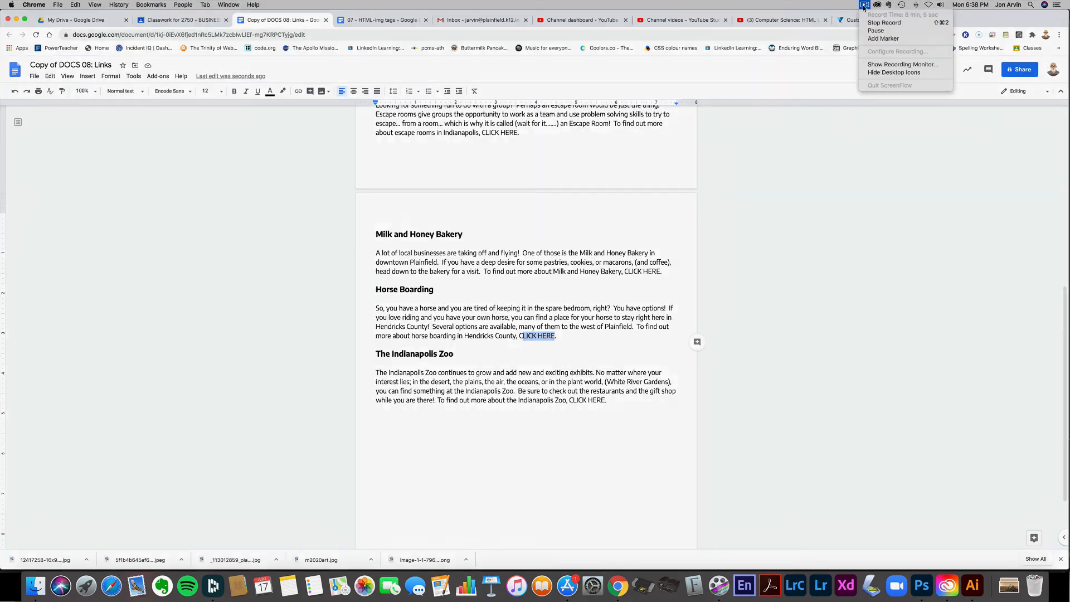